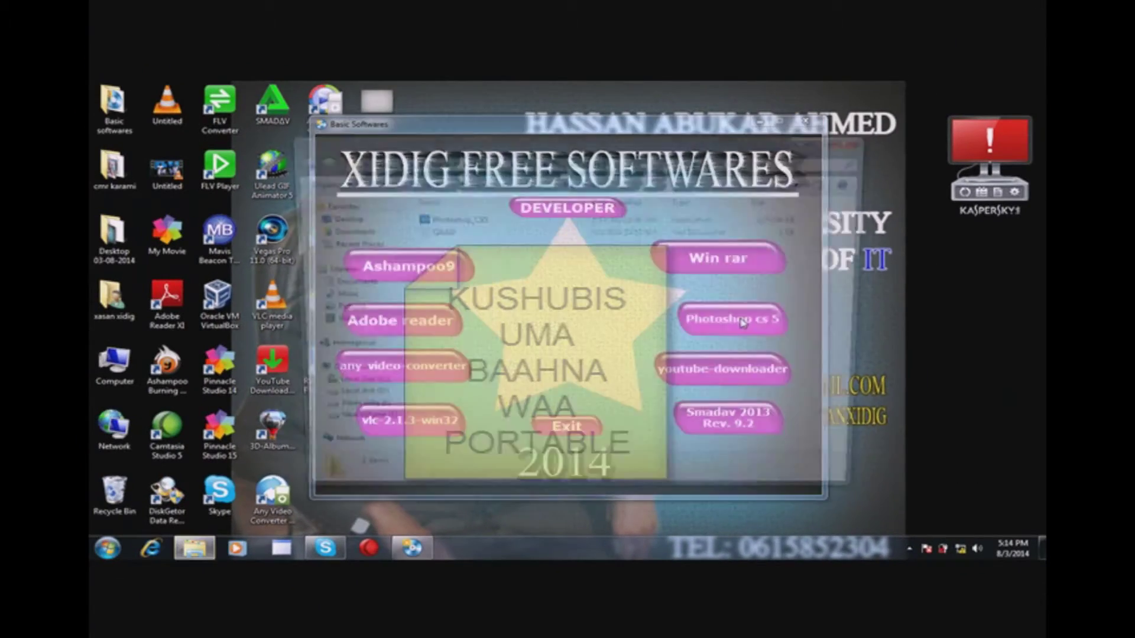
# Copy the Photoshop_CS5 program file from the Photoshop cs 5 folder
pyautogui.click(733, 325)
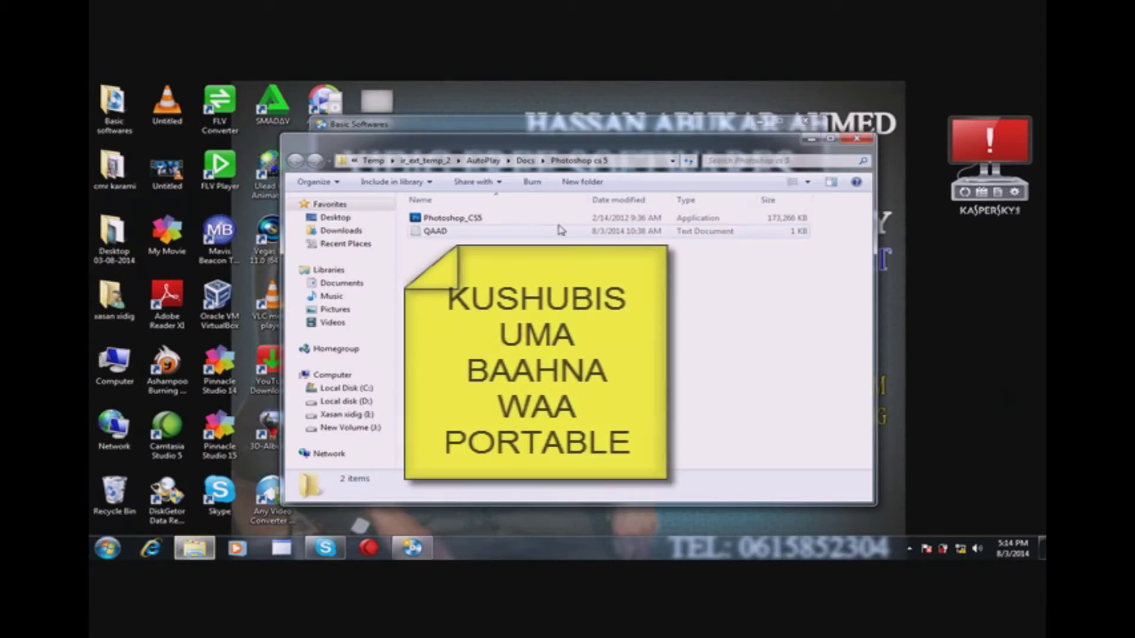
pyautogui.click(478, 221)
pyautogui.rightClick(475, 220)
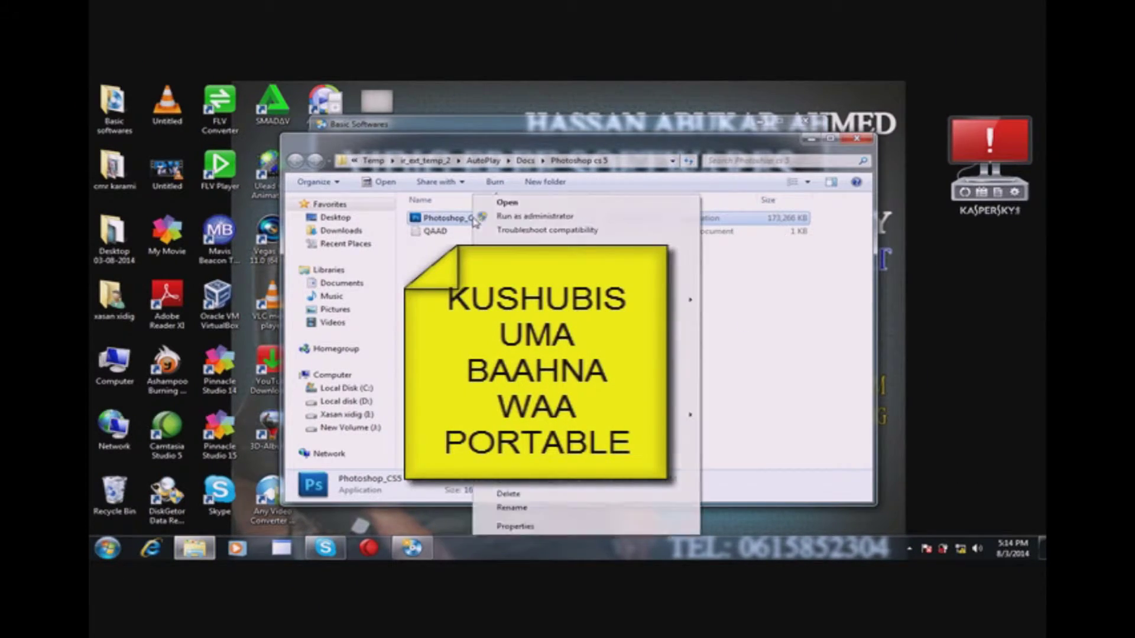
pyautogui.click(809, 173)
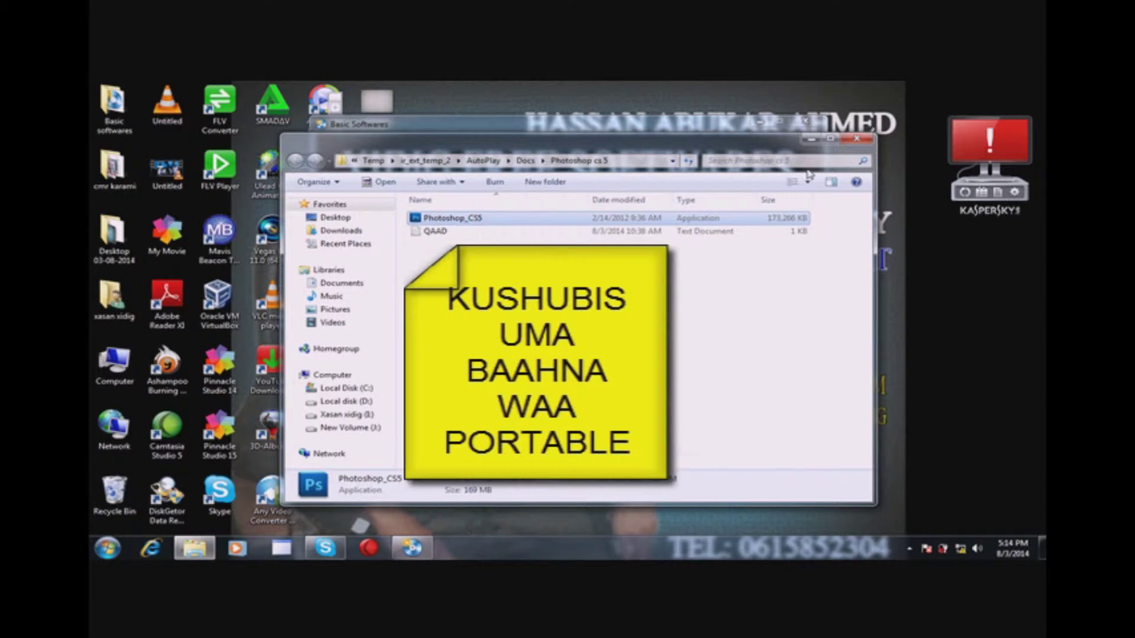
pyautogui.click(811, 139)
# Paste Photoshop_CS5 onto the desktop and launch Photoshop from that copy
pyautogui.moveTo(735, 96)
pyautogui.mouseDown()
pyautogui.moveTo(908, 232)
pyautogui.moveTo(843, 230)
pyautogui.mouseUp()
pyautogui.rightClick(492, 106)
pyautogui.click(538, 172)
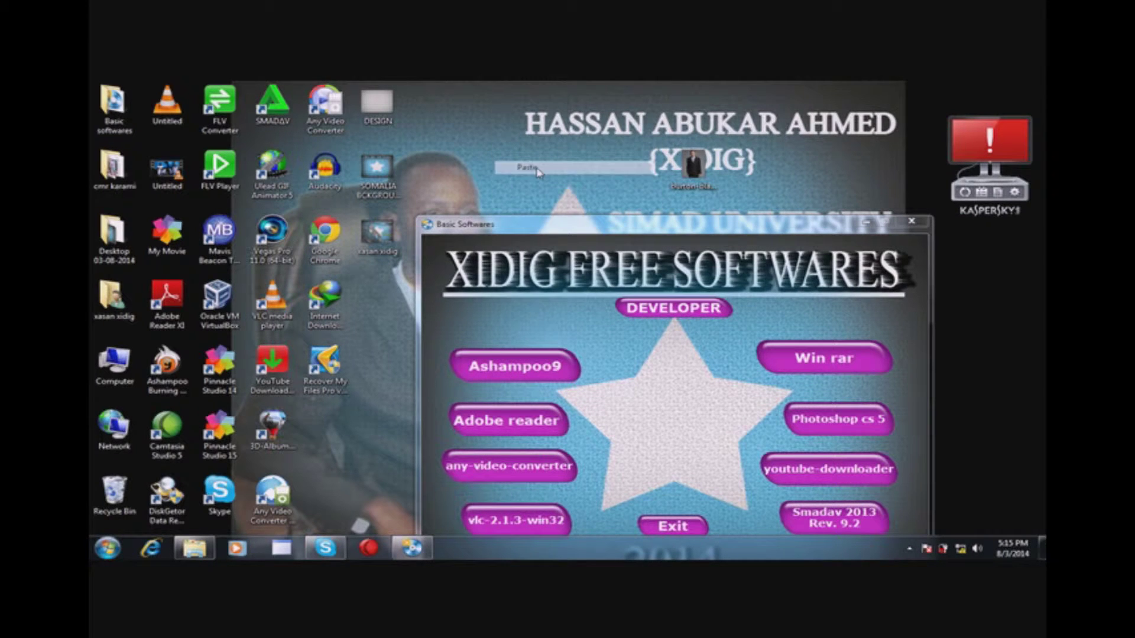
pyautogui.click(905, 227)
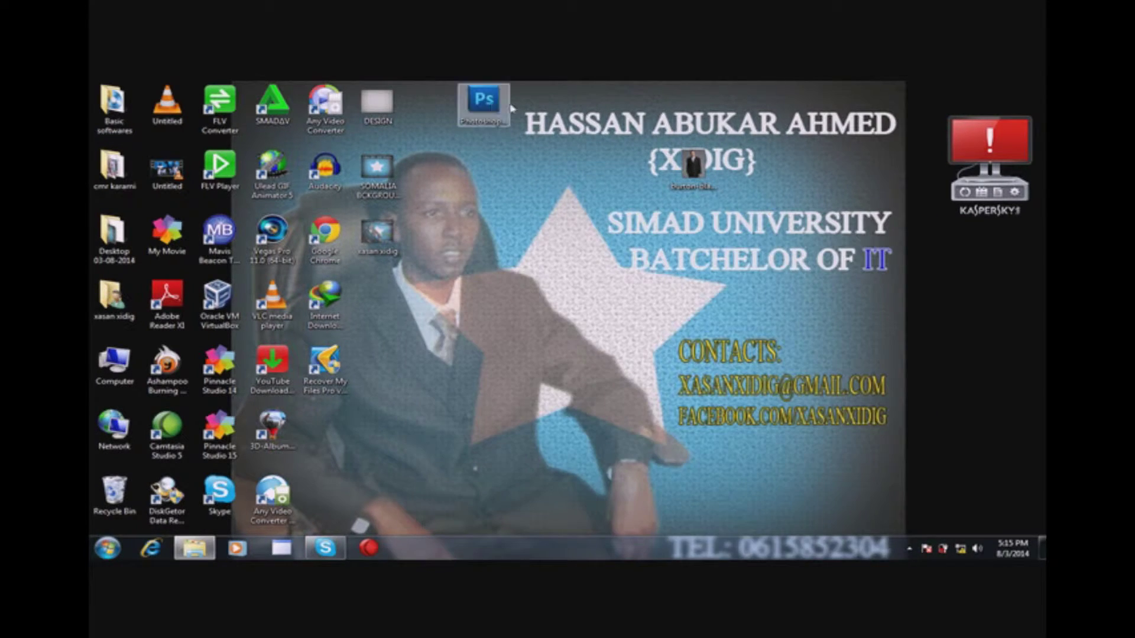
pyautogui.moveTo(492, 106); pyautogui.dragTo(500, 187)
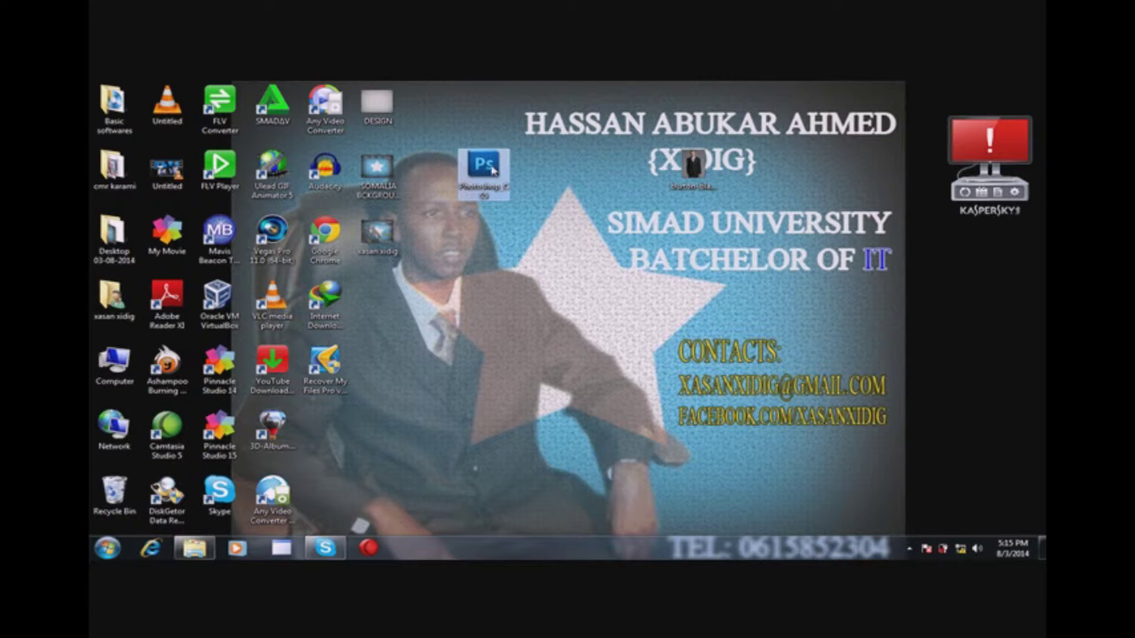
pyautogui.doubleClick(493, 168)
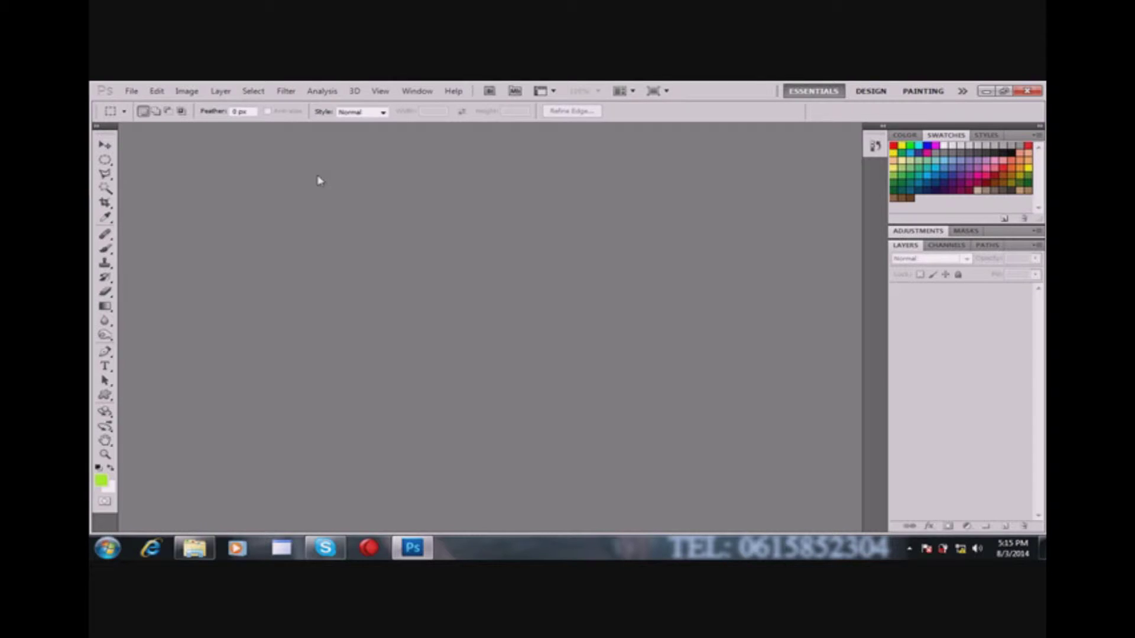
# Try the Open dialog via Ctrl+O and the File menu, closing it both times
pyautogui.hotkey('ctrl', 'o')
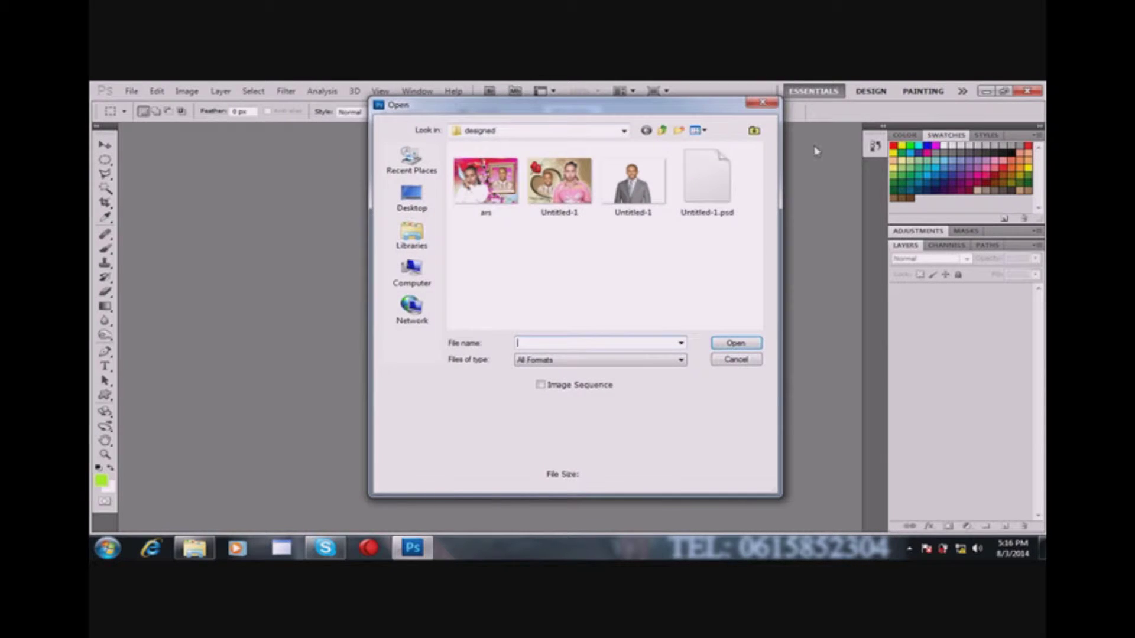
pyautogui.click(763, 103)
pyautogui.click(131, 92)
pyautogui.click(233, 115)
pyautogui.click(762, 104)
# Drag the suit photo from the desktop into Photoshop and dismiss the Product Improvement prompt
pyautogui.click(982, 92)
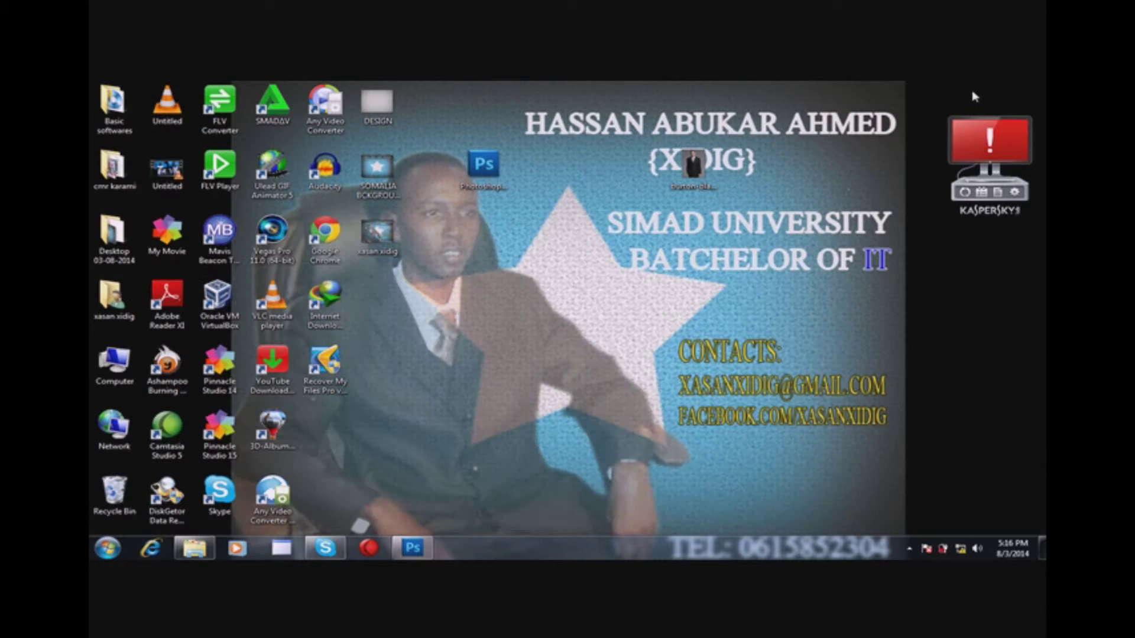
pyautogui.moveTo(693, 166)
pyautogui.mouseDown()
pyautogui.moveTo(412, 548)
pyautogui.moveTo(463, 274)
pyautogui.mouseUp()
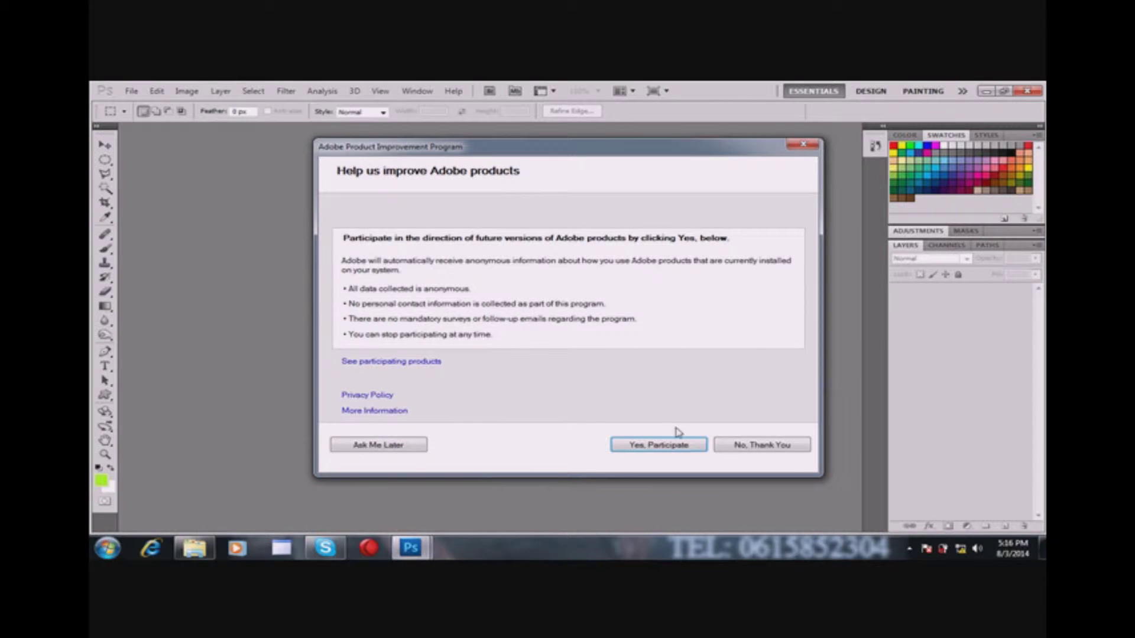
pyautogui.click(767, 451)
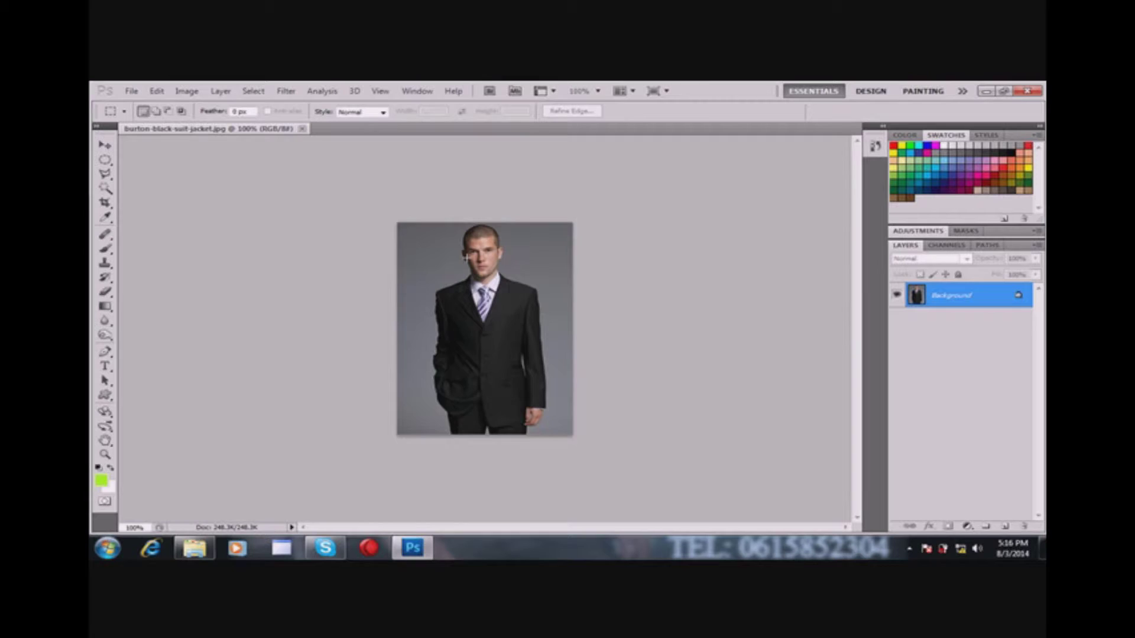
pyautogui.scroll(2, 466, 258)
pyautogui.scroll(2, 466, 259)
pyautogui.scroll(1, 467, 260)
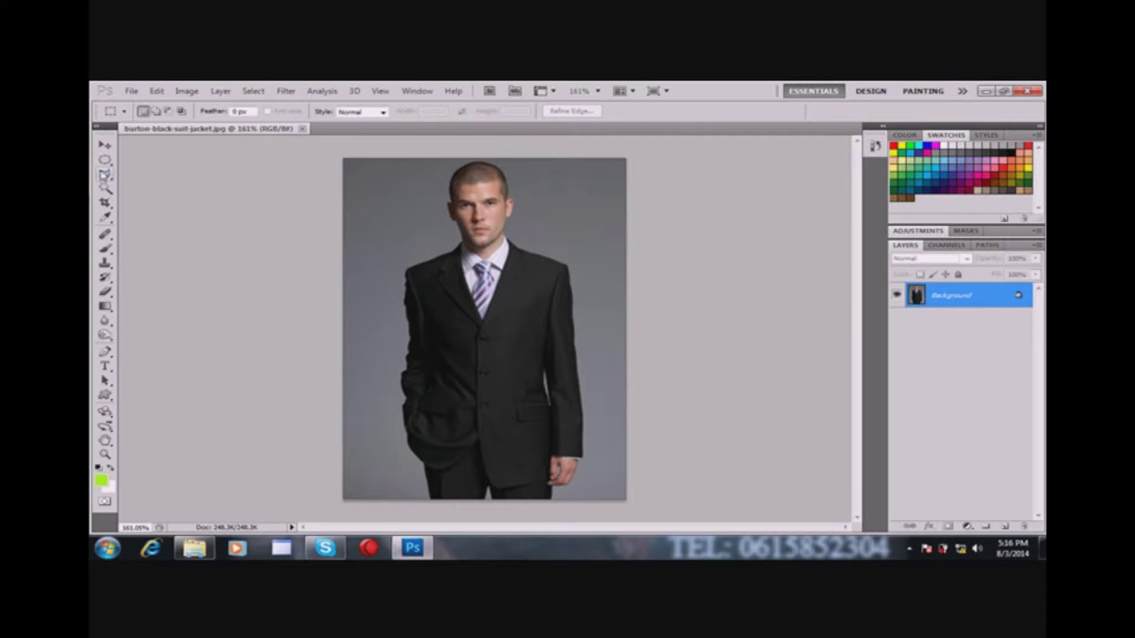
pyautogui.click(106, 175)
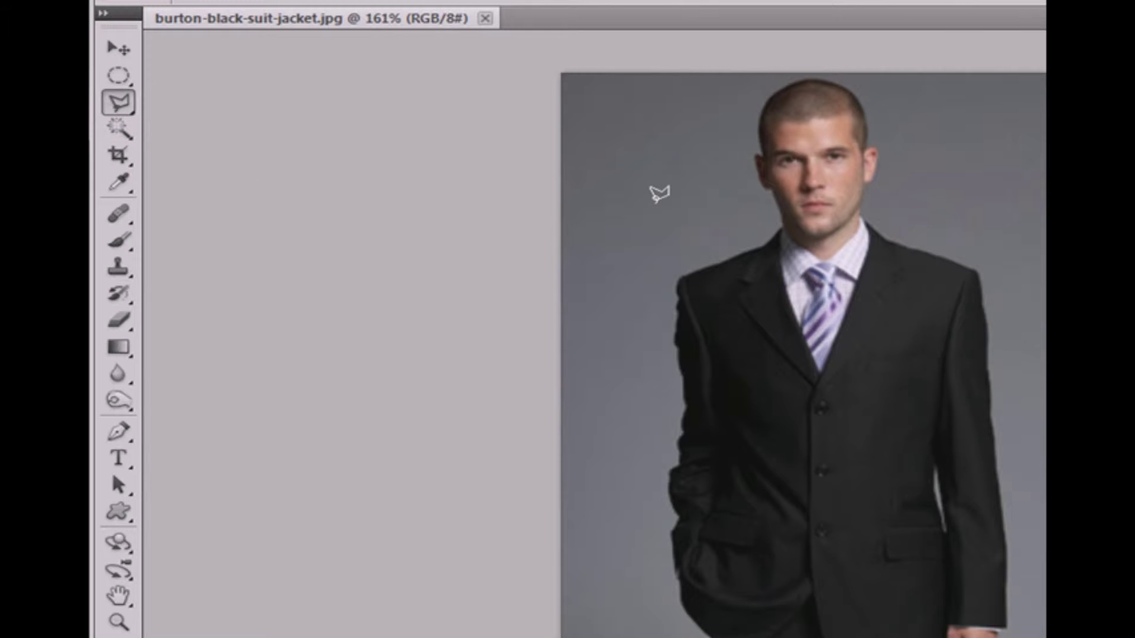
pyautogui.click(116, 133)
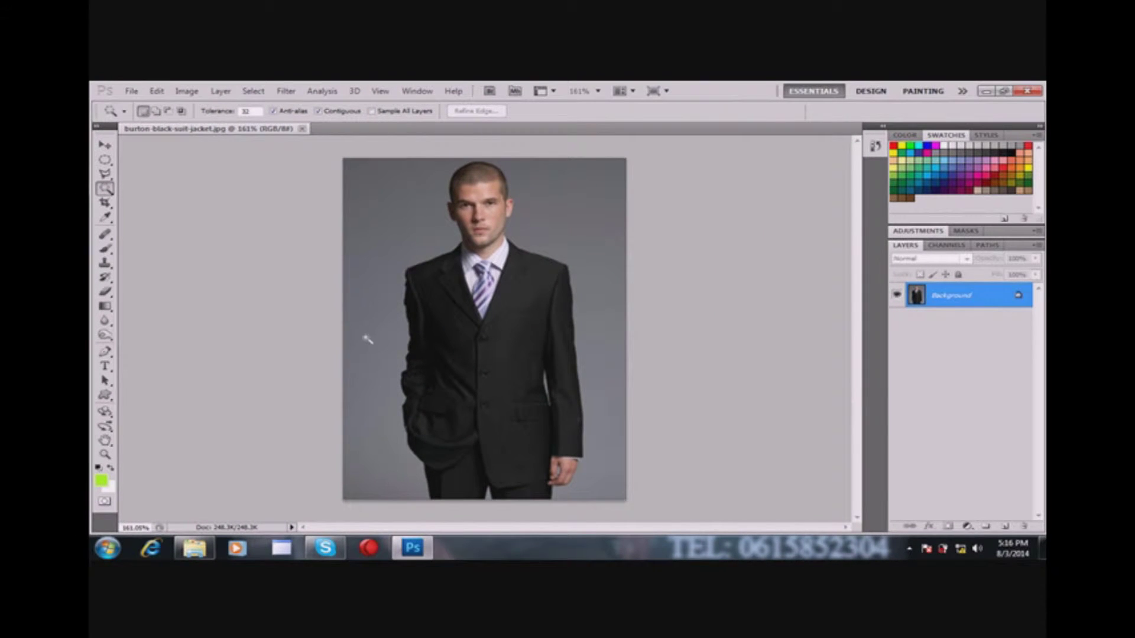
pyautogui.click(396, 215)
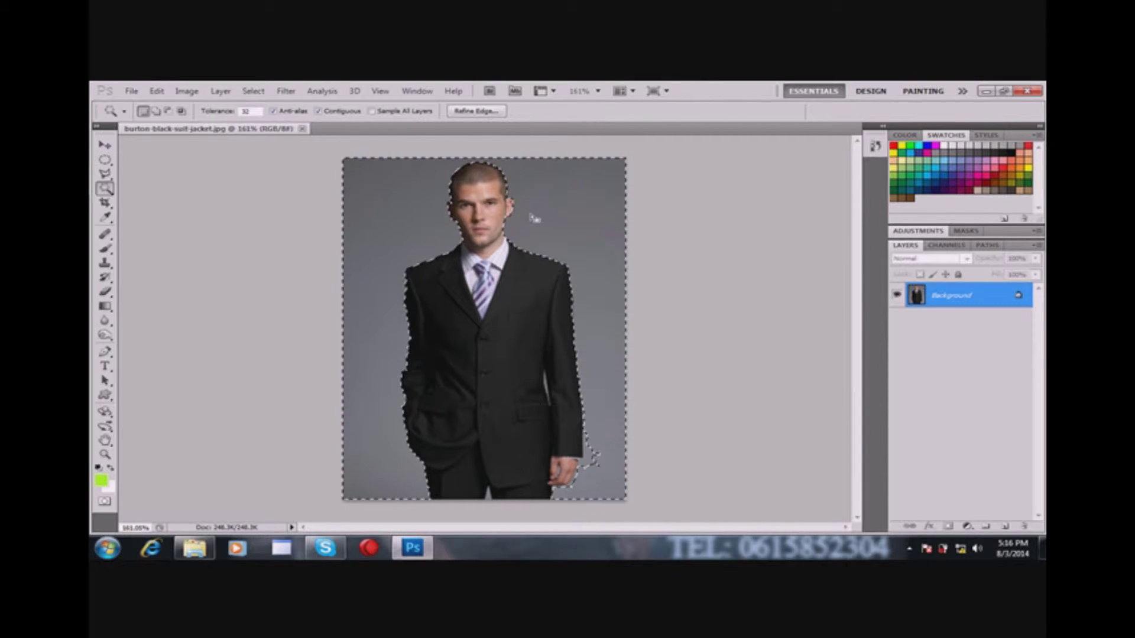
pyautogui.hotkey('ctrl', 'd')
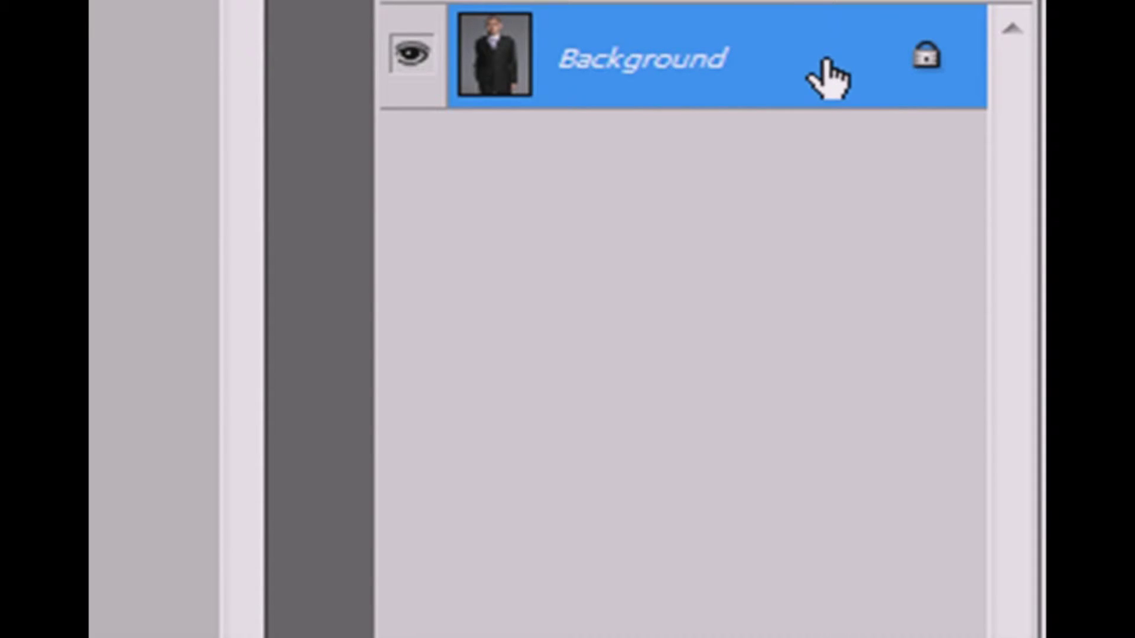
# Convert the locked Background layer into a regular layer named 'sawir'
pyautogui.rightClick(825, 79)
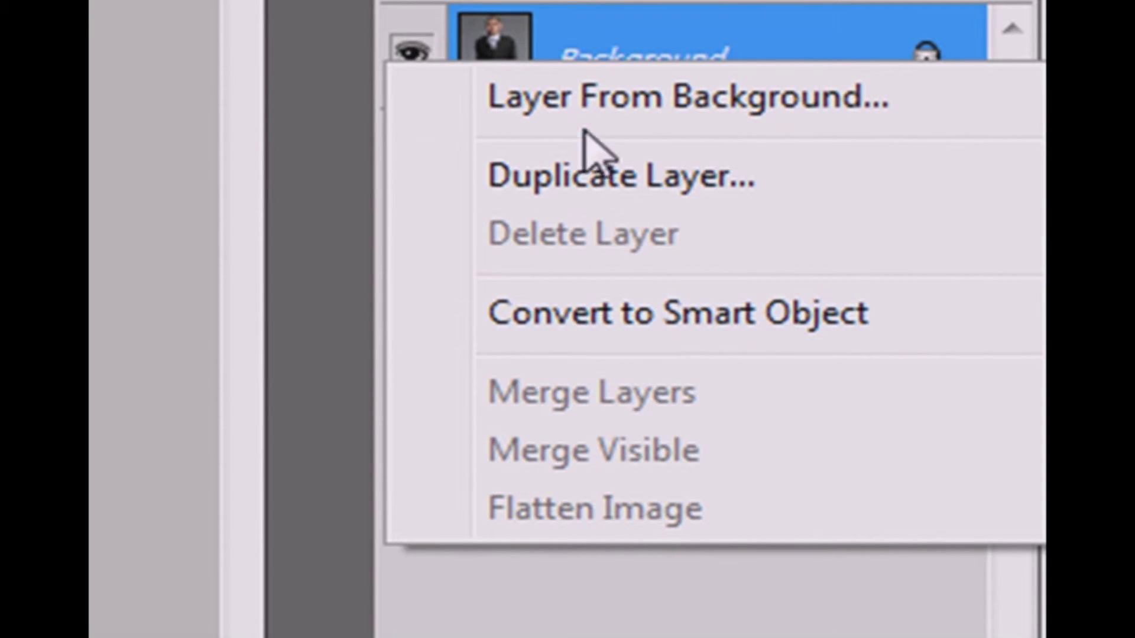
pyautogui.click(603, 107)
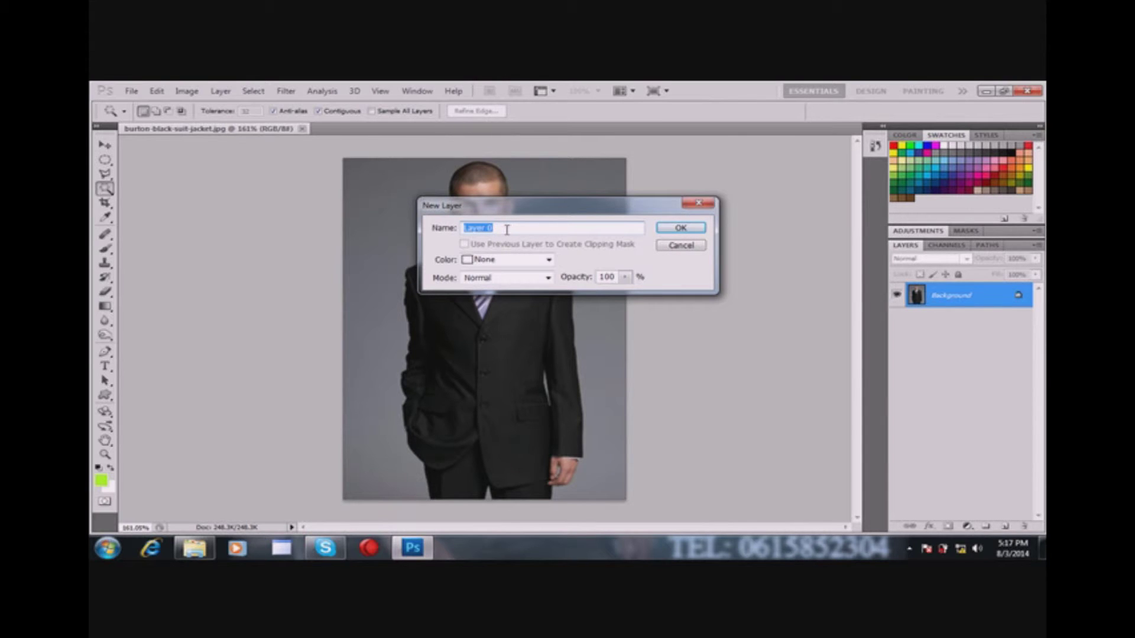
pyautogui.write('sawir')
pyautogui.press('Return')
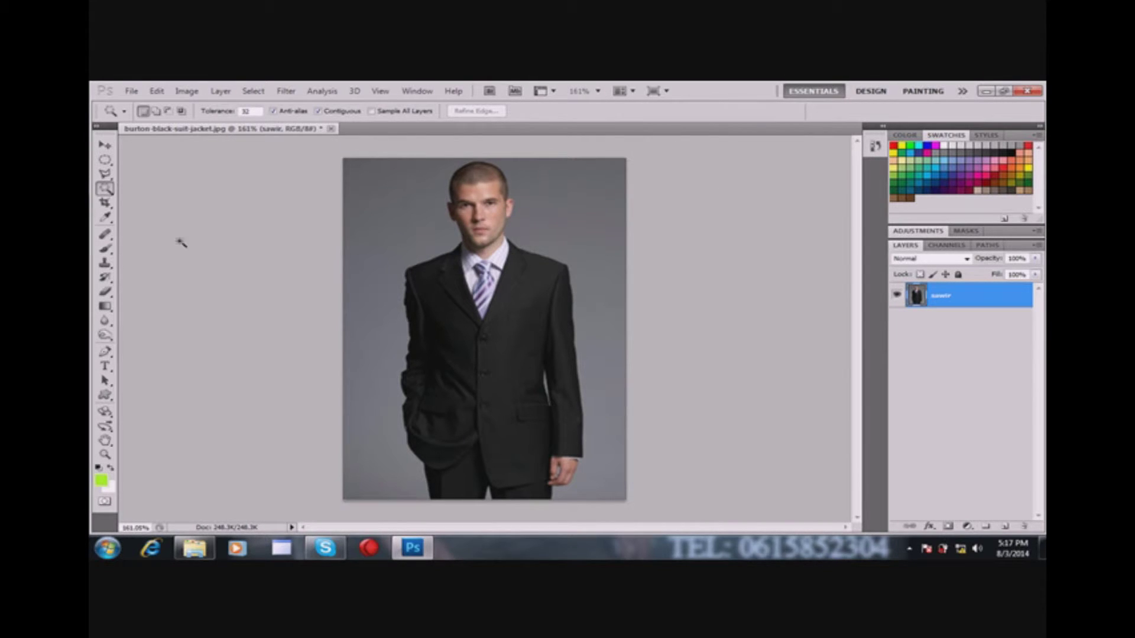
# Select the grey studio background with the Magic Wand tool
pyautogui.rightClick(110, 190)
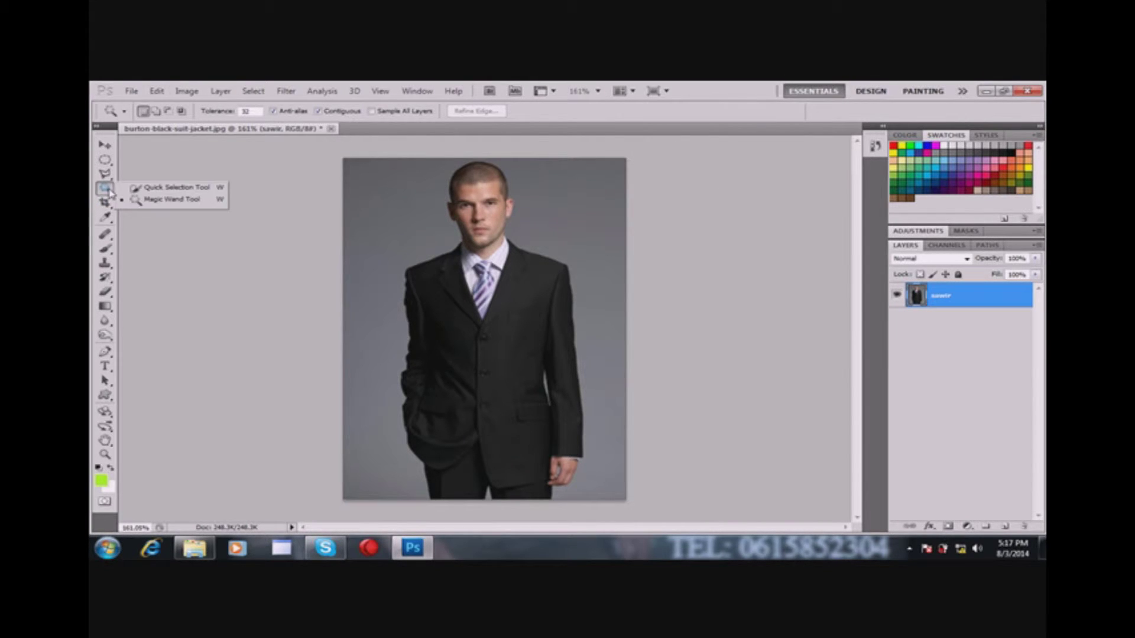
pyautogui.click(155, 199)
pyautogui.click(414, 209)
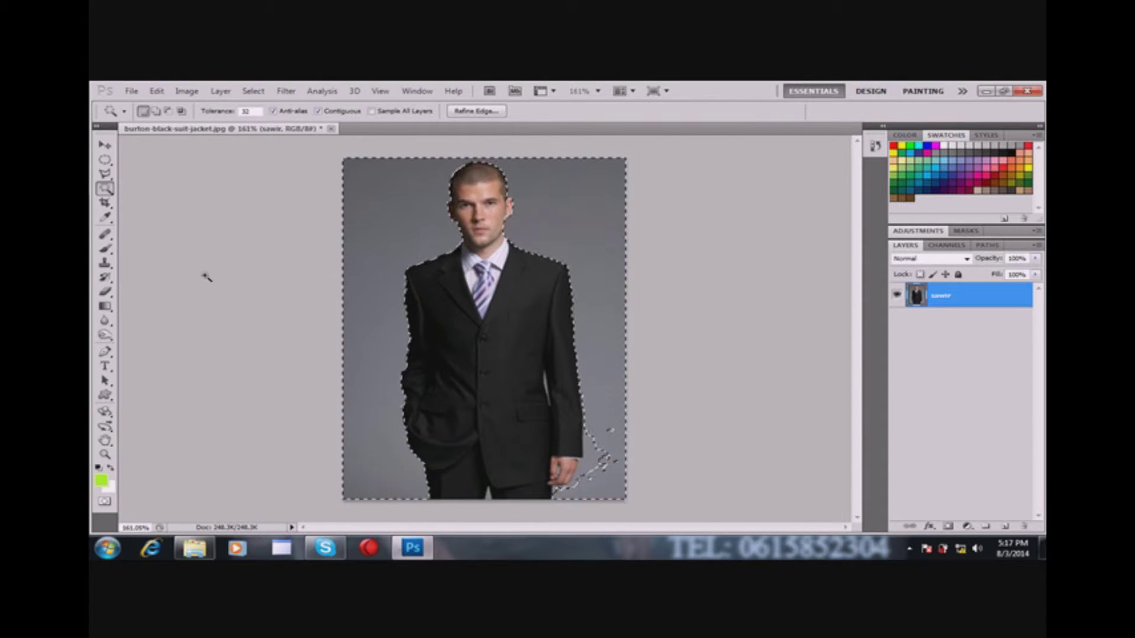
# Refine the selection beside the right arm and cuff with Quick Selection, then delete it
pyautogui.rightClick(105, 190)
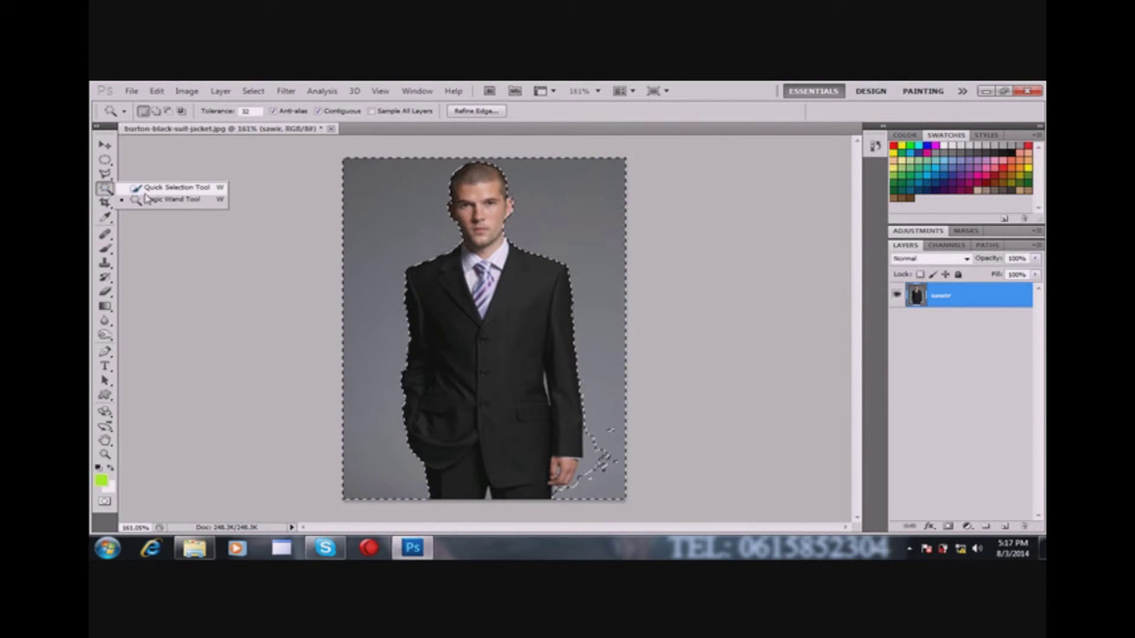
pyautogui.click(177, 188)
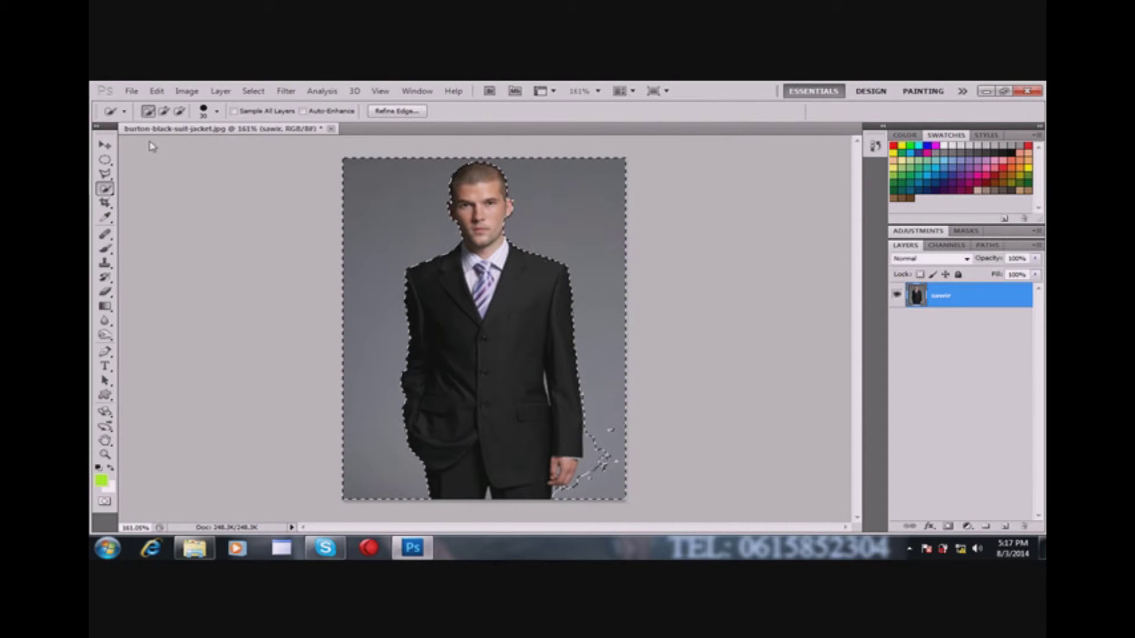
pyautogui.click(181, 113)
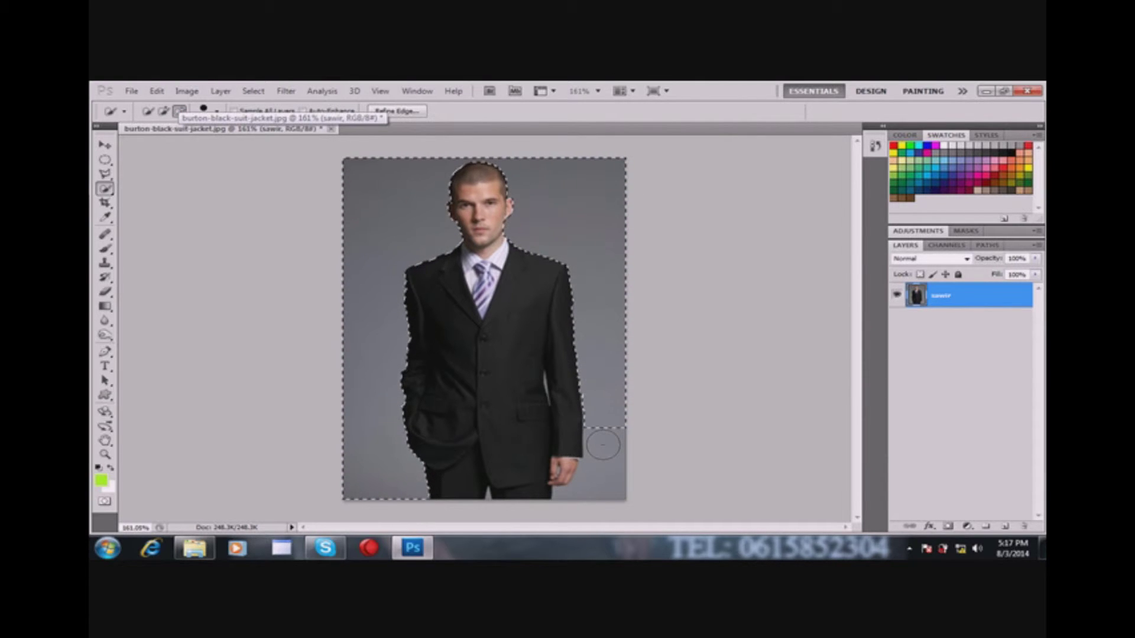
pyautogui.click(164, 111)
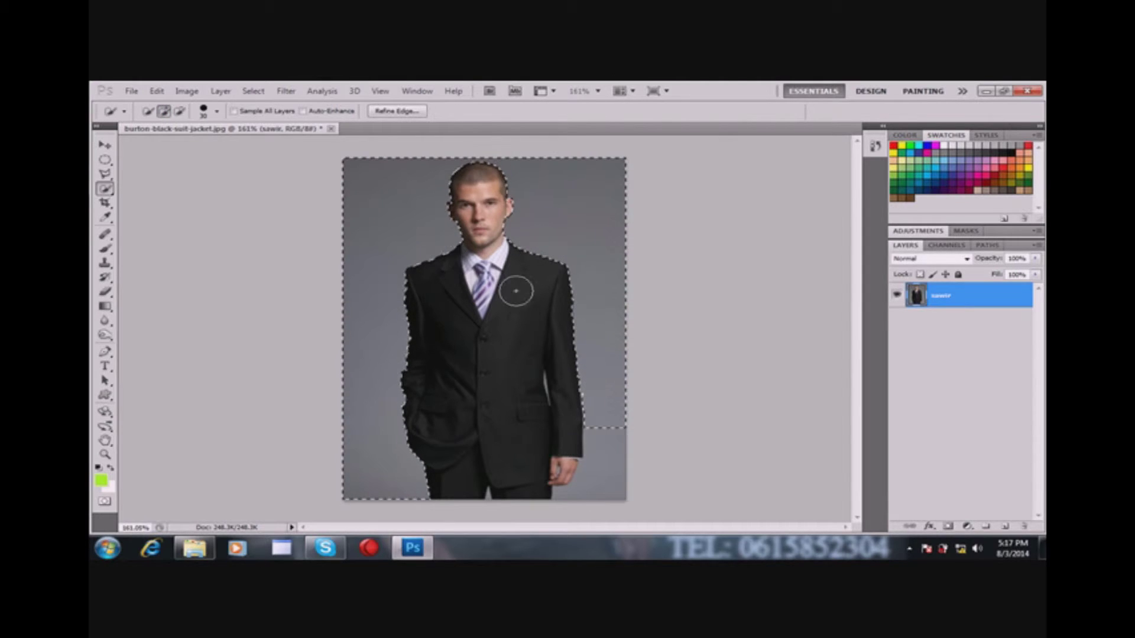
pyautogui.moveTo(597, 433); pyautogui.dragTo(606, 464)
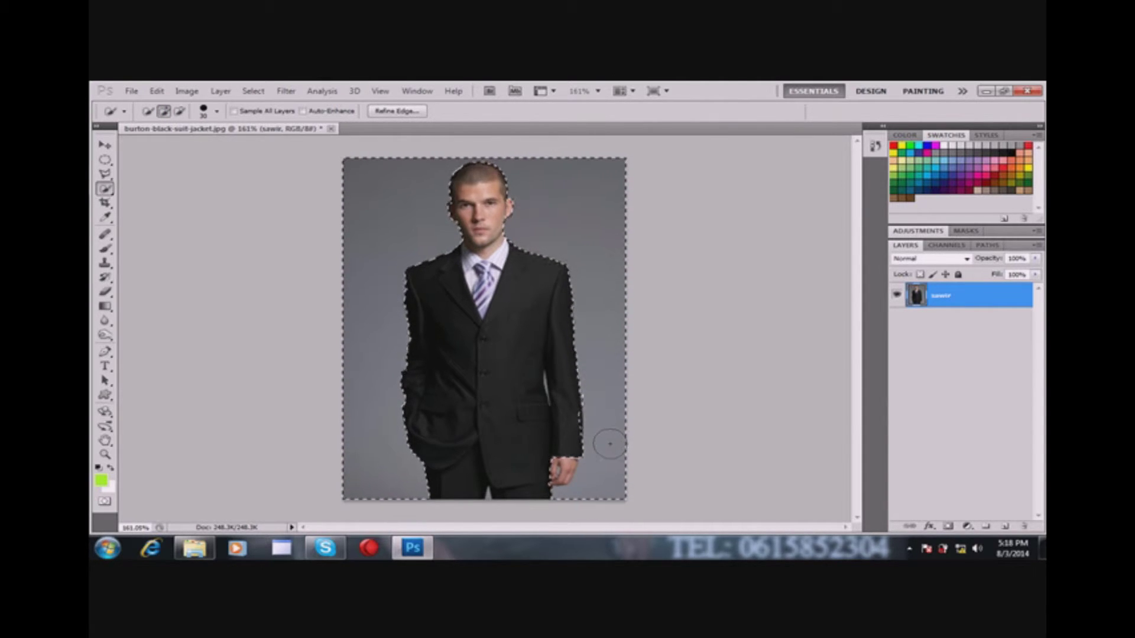
pyautogui.click(180, 111)
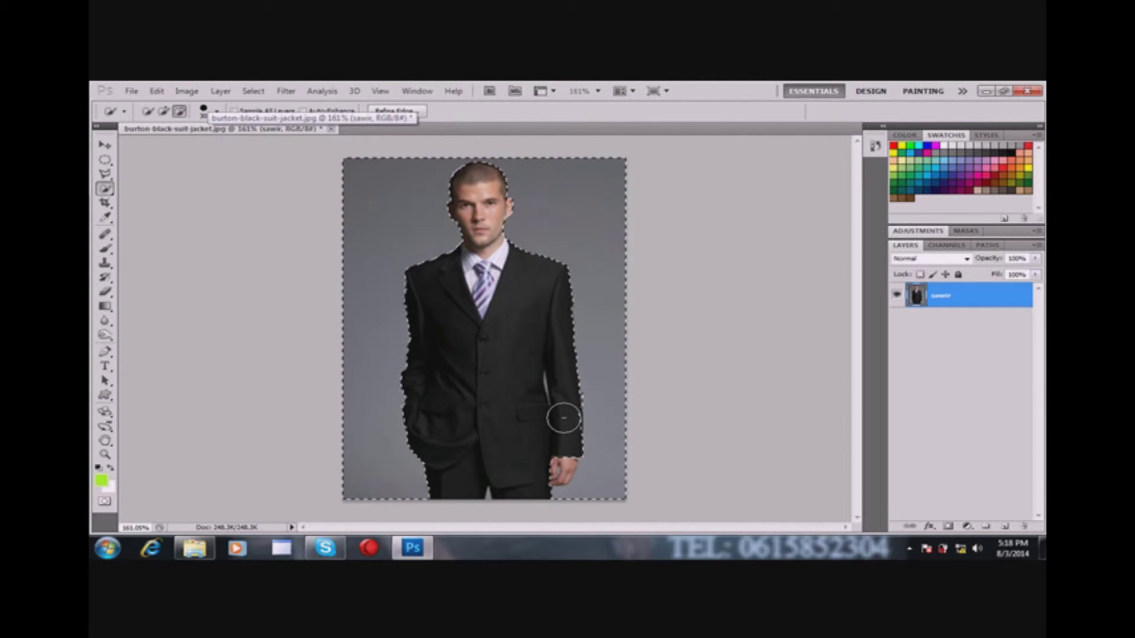
pyautogui.moveTo(562, 423); pyautogui.dragTo(558, 451)
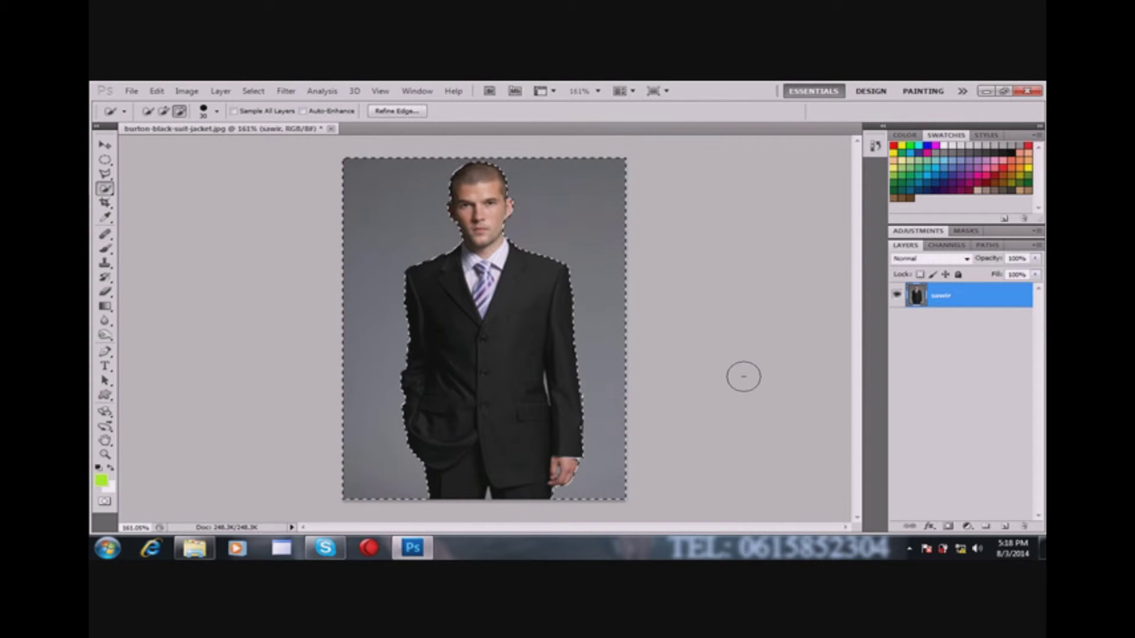
pyautogui.press('Delete')
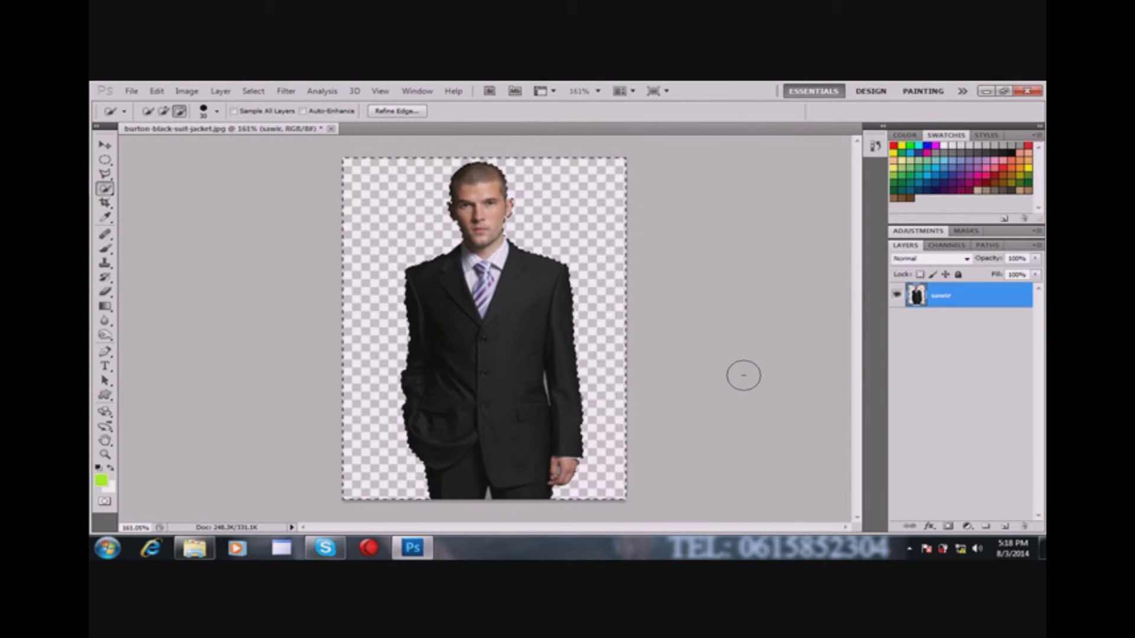
# Undo the background deletion, clear the selection, and choose the Polygonal Lasso Tool
pyautogui.hotkey('ctrl', 'd')
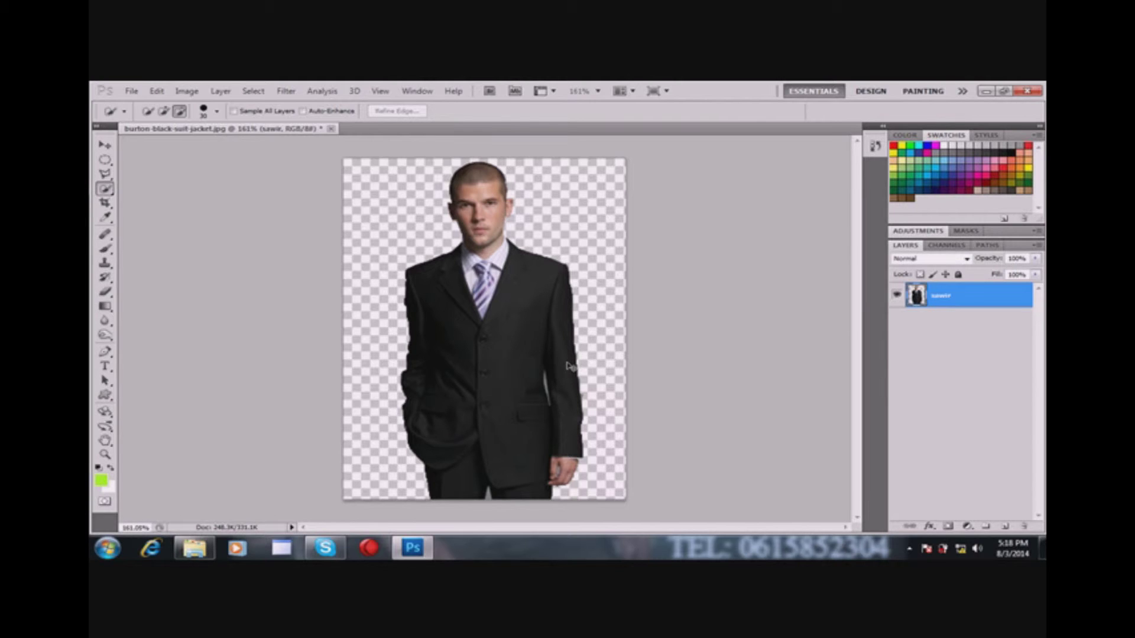
pyautogui.hotkey('ctrl', 'alt', 'z')
pyautogui.hotkey('ctrl', 'alt', 'z')
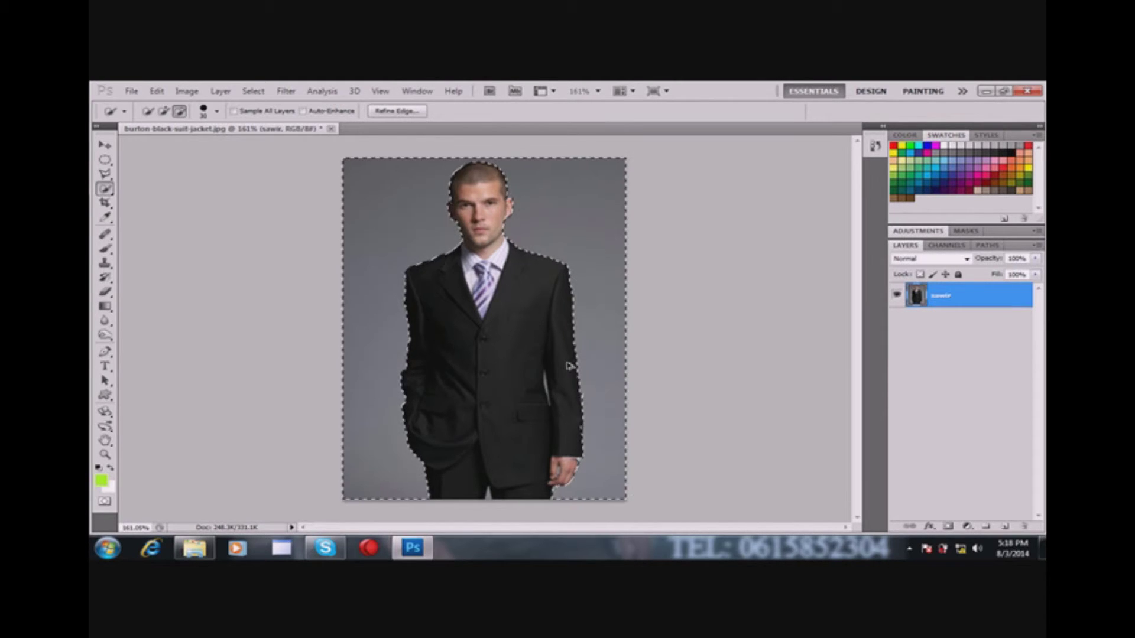
pyautogui.hotkey('ctrl', 'd')
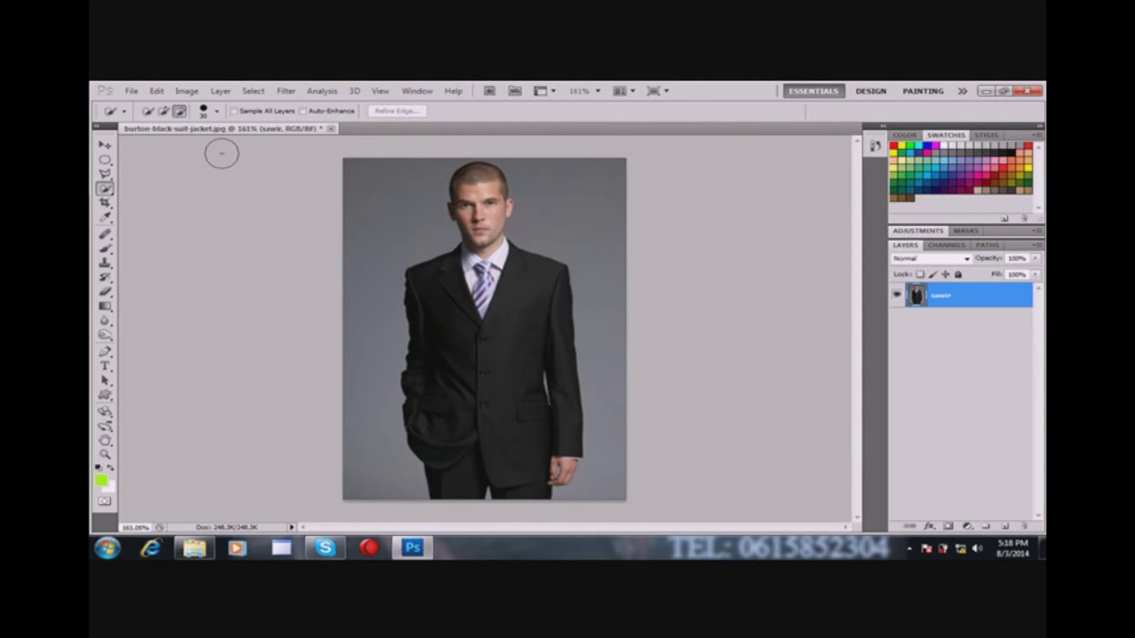
pyautogui.click(105, 174)
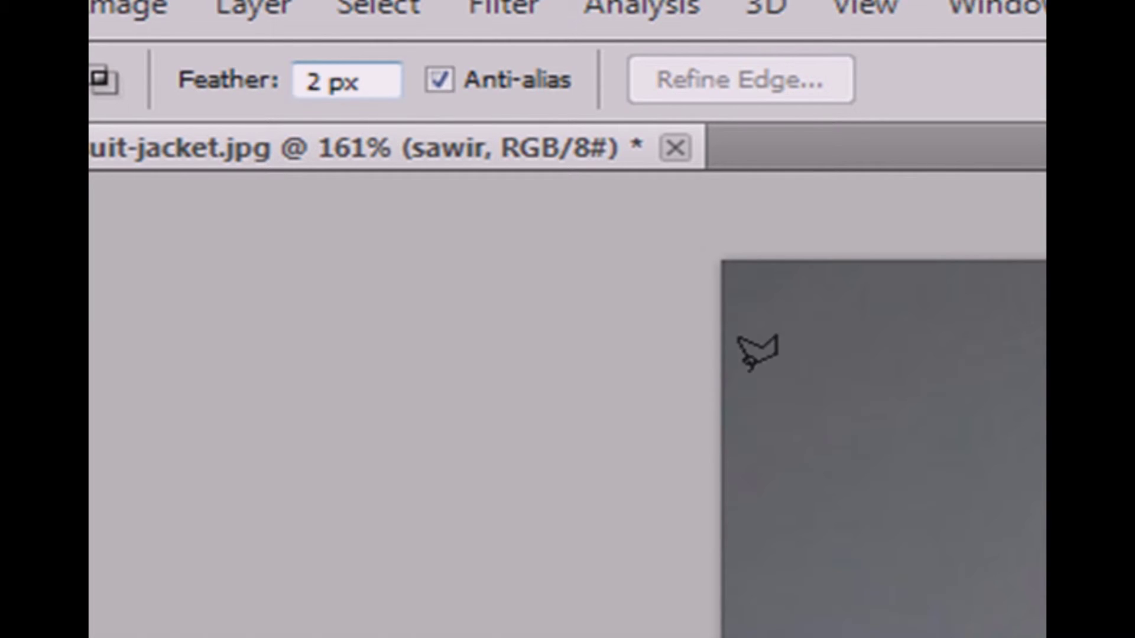
# Zoom in and start the lasso outline at the ear, along jaw, neck, shoulder and jacket
pyautogui.scroll(3, 1013, 311)
pyautogui.scroll(2, 1013, 312)
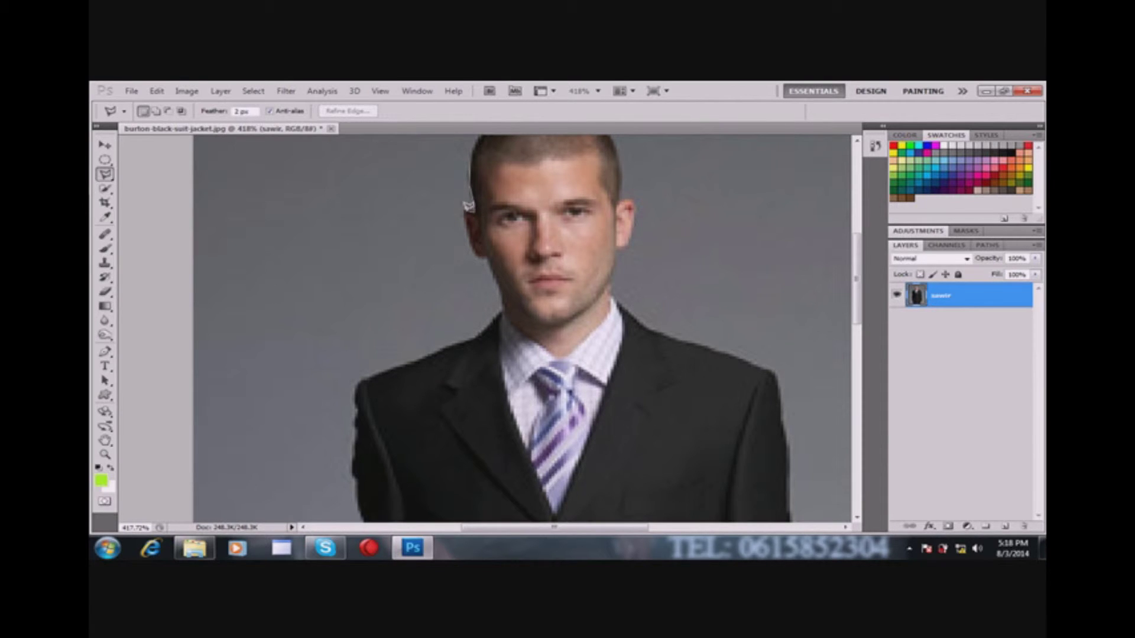
pyautogui.click(465, 217)
pyautogui.click(502, 312)
pyautogui.click(467, 340)
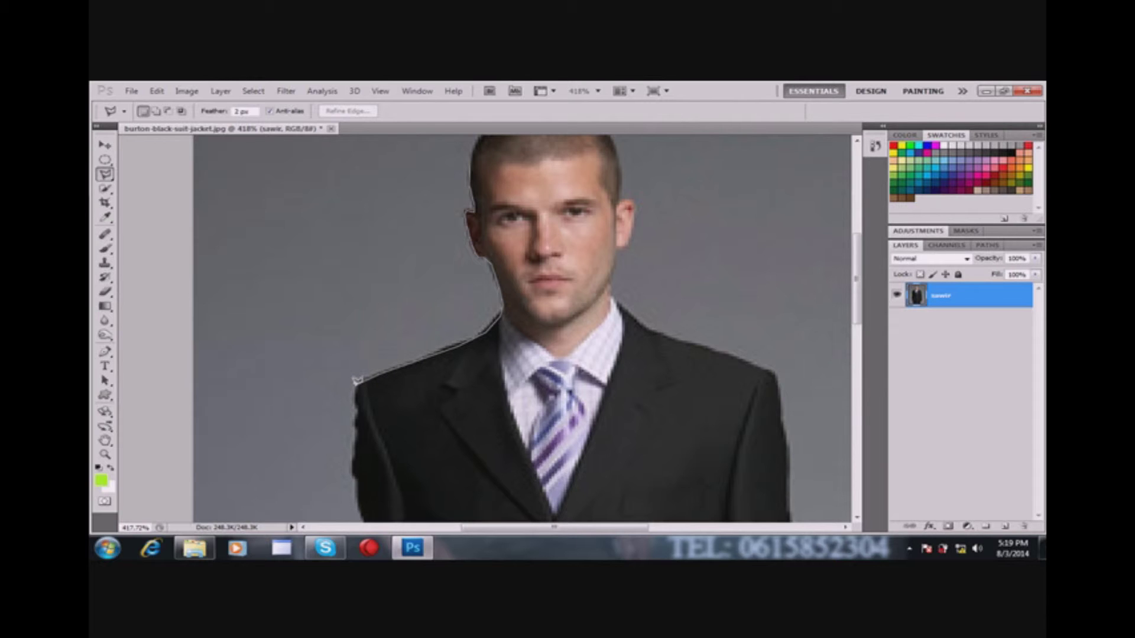
pyautogui.click(357, 383)
pyautogui.scroll(-3, 361, 488)
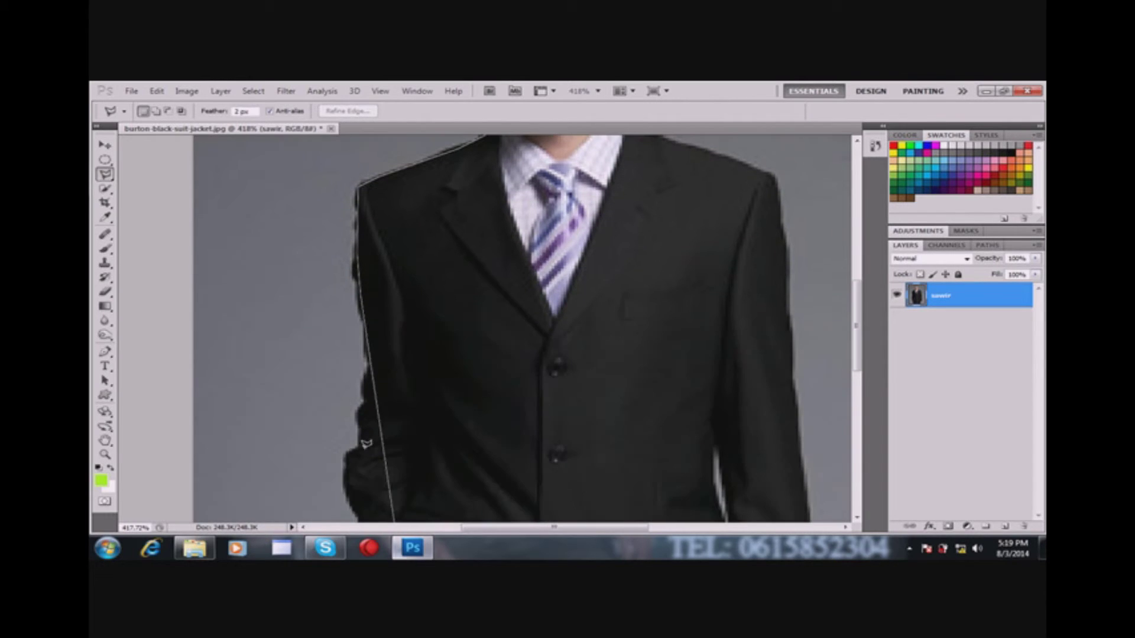
pyautogui.click(369, 372)
pyautogui.click(360, 408)
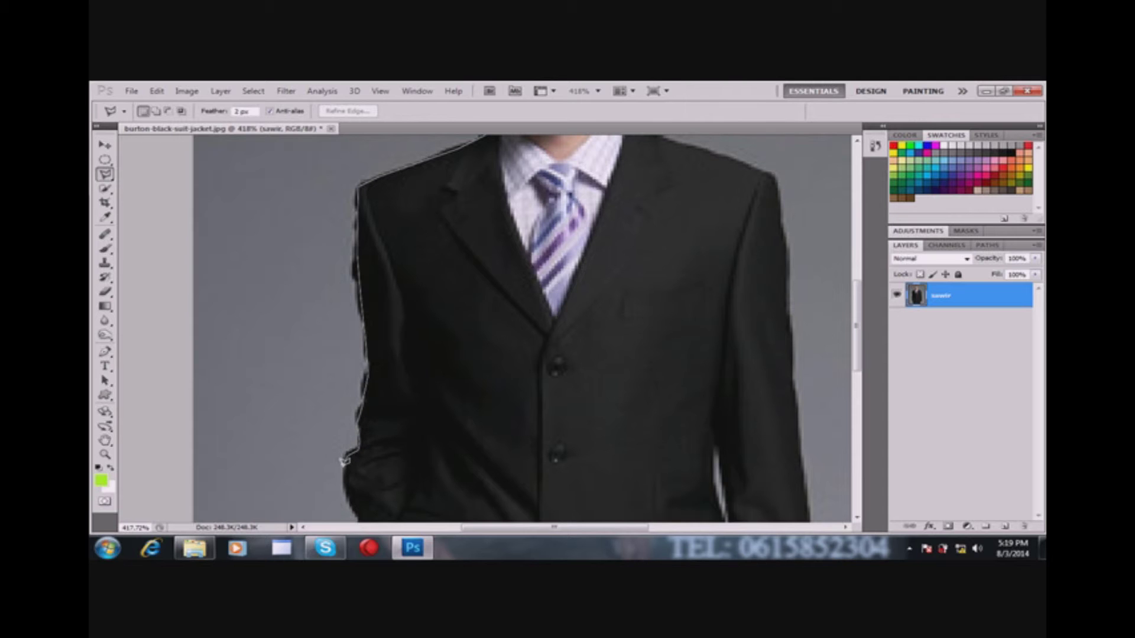
pyautogui.click(346, 475)
# Continue the outline down the jacket edge and trouser leg to the image's bottom edge
pyautogui.scroll(-1, 352, 496)
pyautogui.scroll(-5, 383, 508)
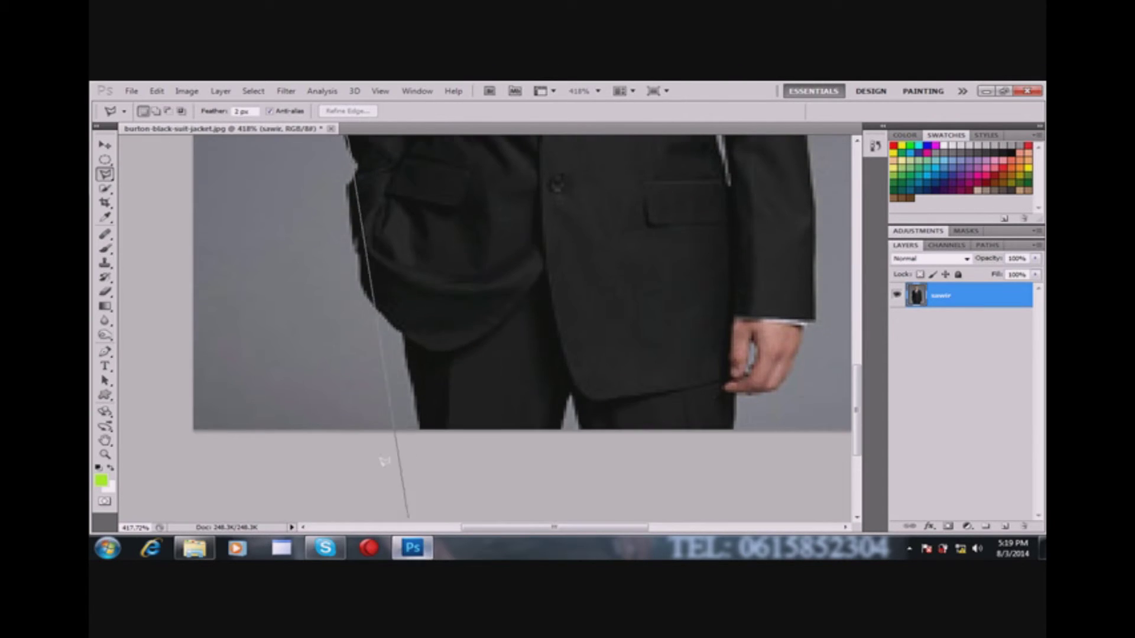
pyautogui.click(359, 154)
pyautogui.click(349, 188)
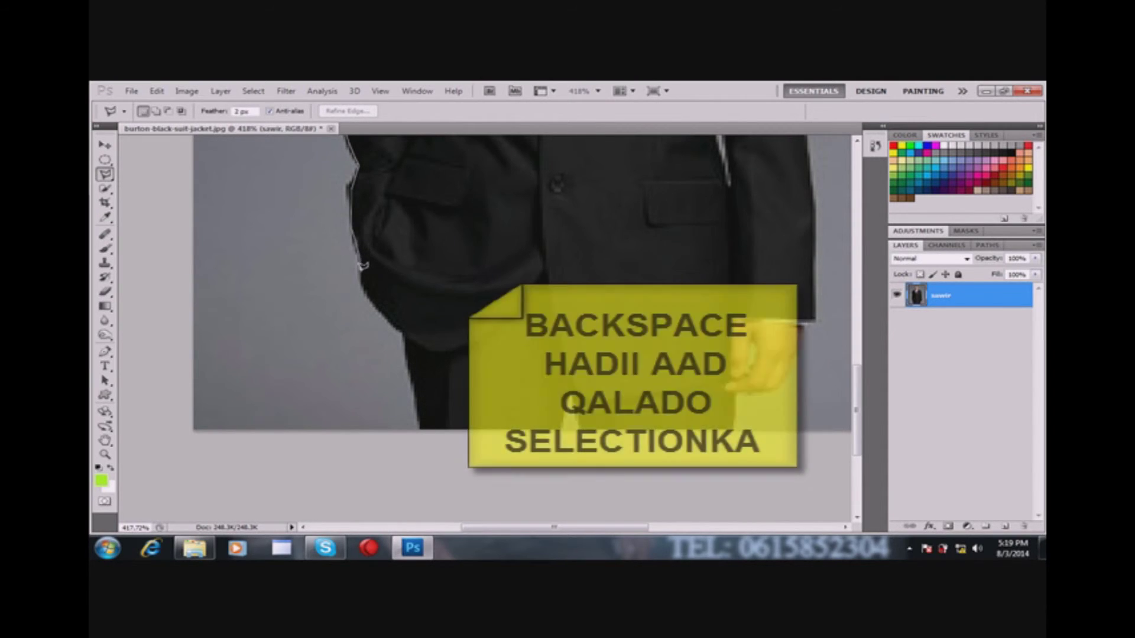
pyautogui.click(370, 298)
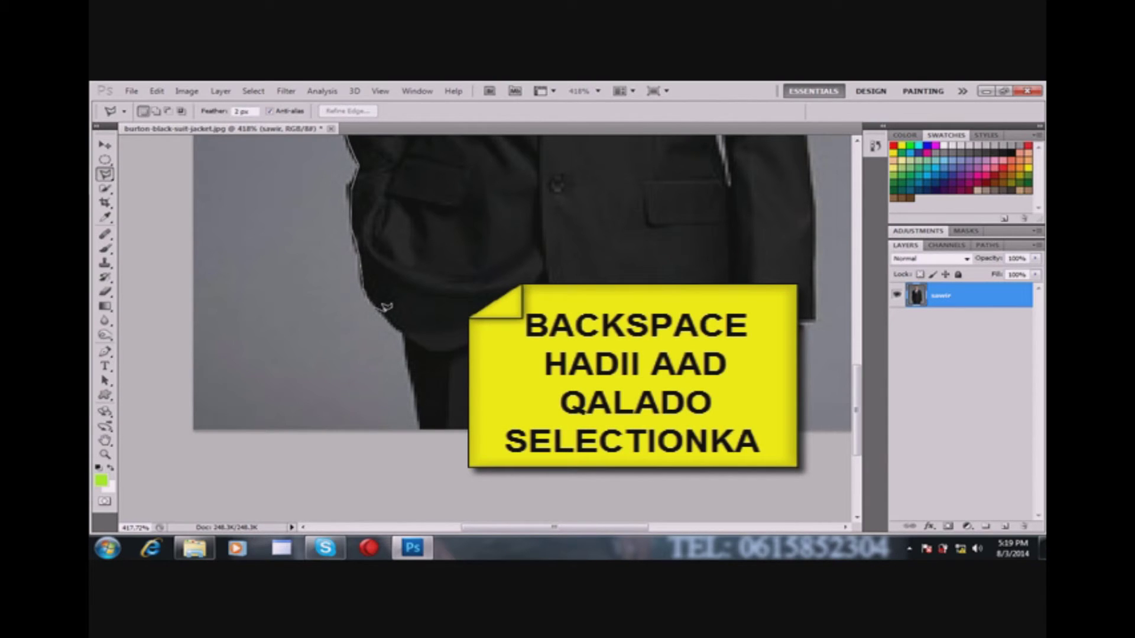
pyautogui.click(405, 340)
pyautogui.click(420, 427)
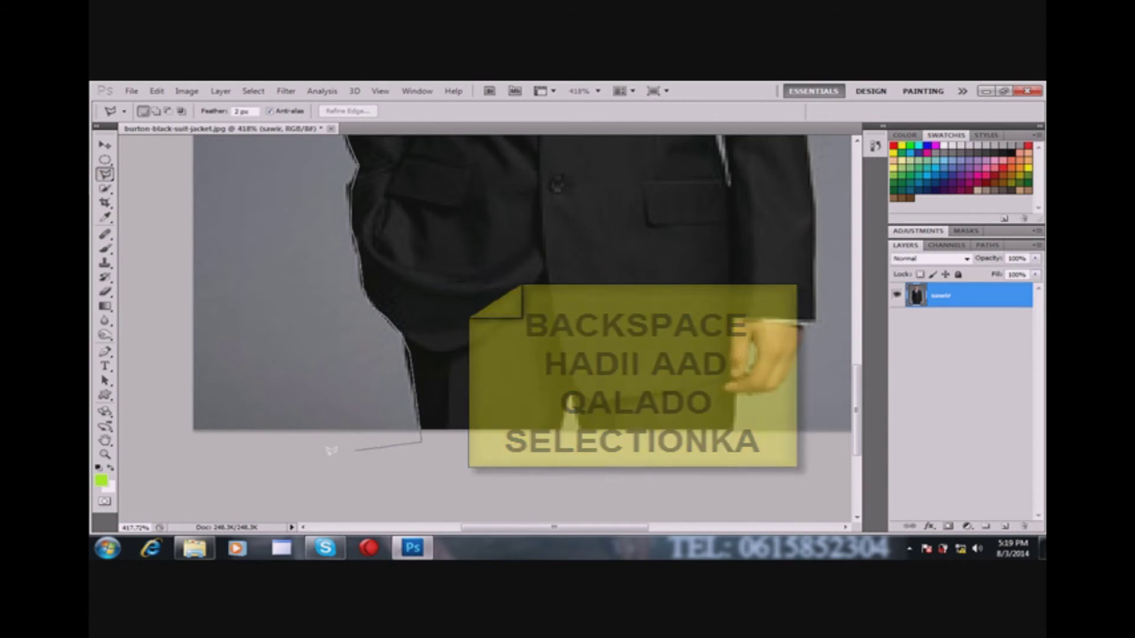
# Carry the outline around outside the canvas border and back to the right hand and cuff
pyautogui.click(165, 450)
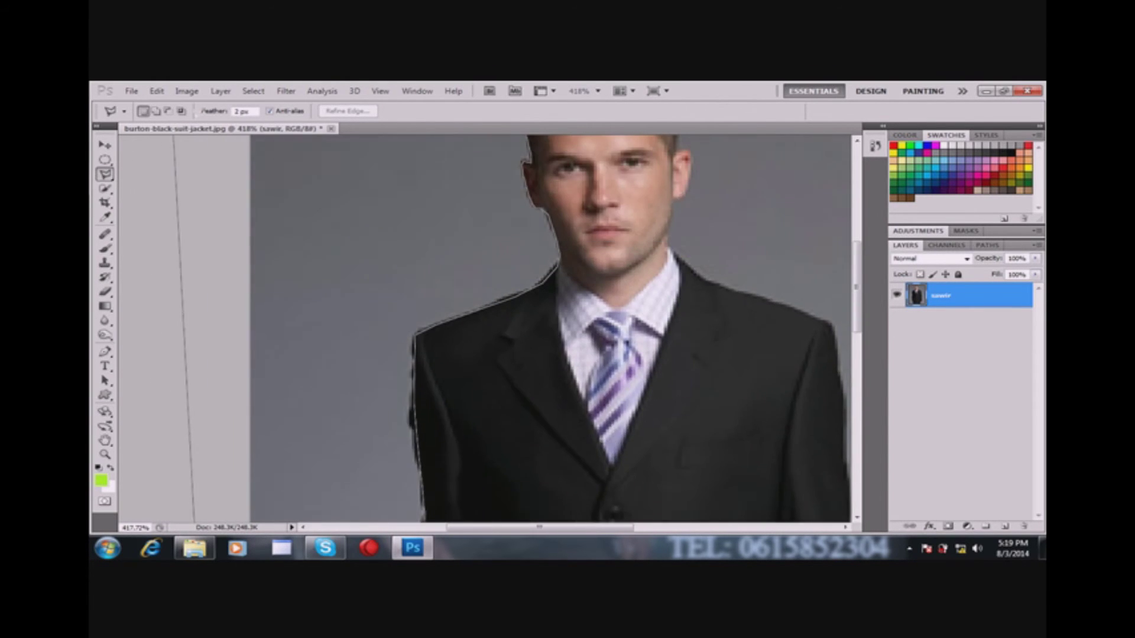
pyautogui.click(181, 171)
pyautogui.click(455, 161)
pyautogui.click(502, 167)
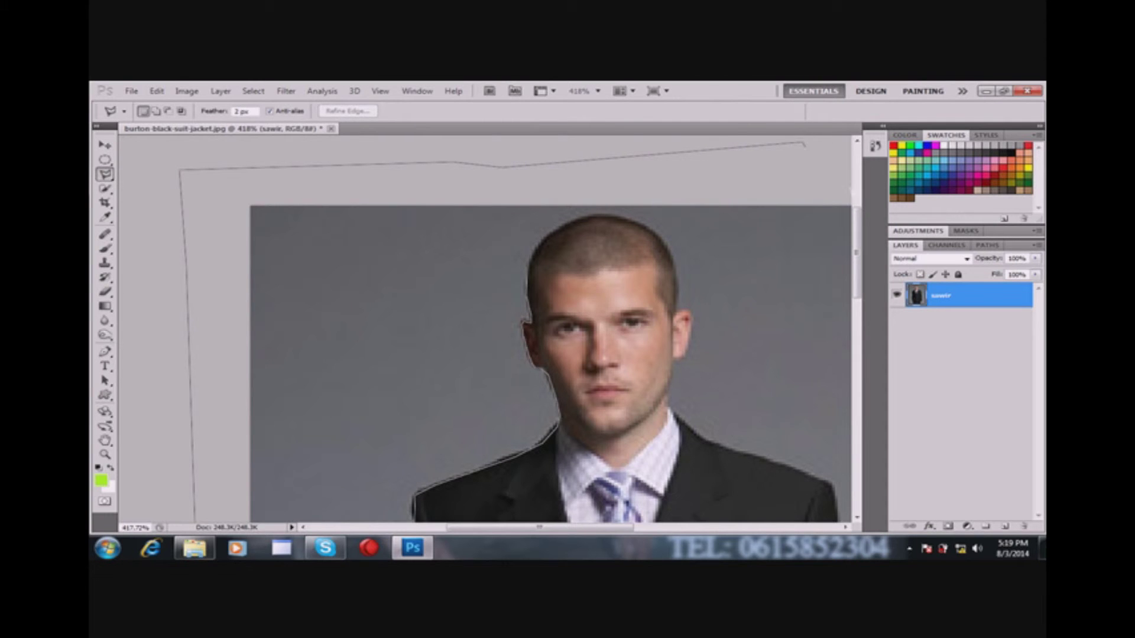
pyautogui.click(802, 142)
pyautogui.click(838, 194)
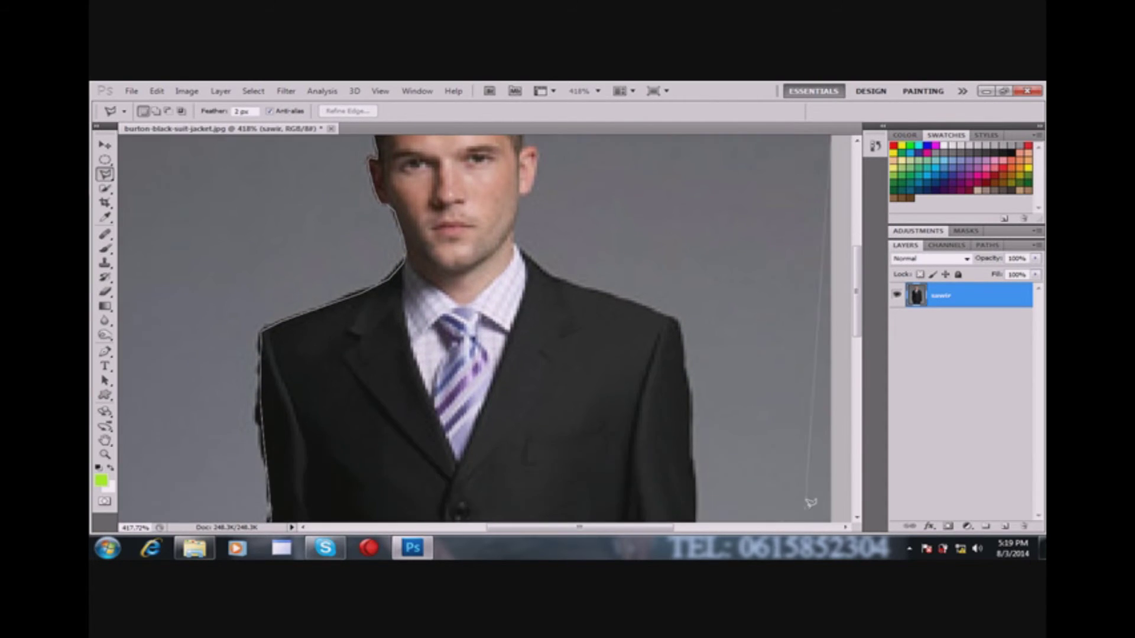
pyautogui.click(807, 504)
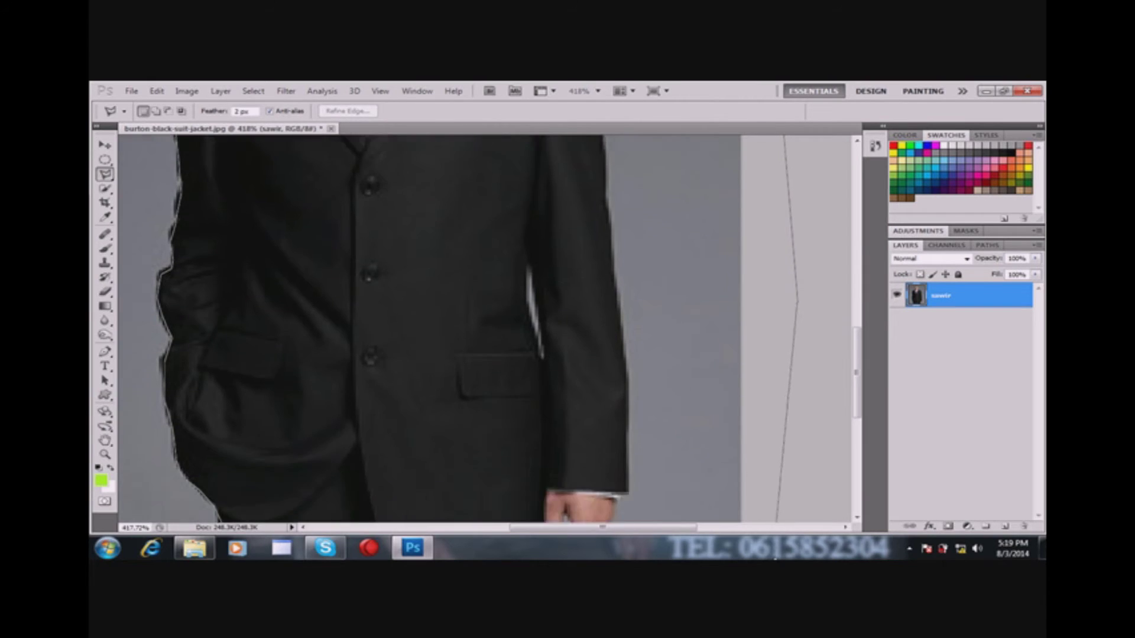
pyautogui.click(767, 478)
pyautogui.click(627, 471)
pyautogui.click(547, 457)
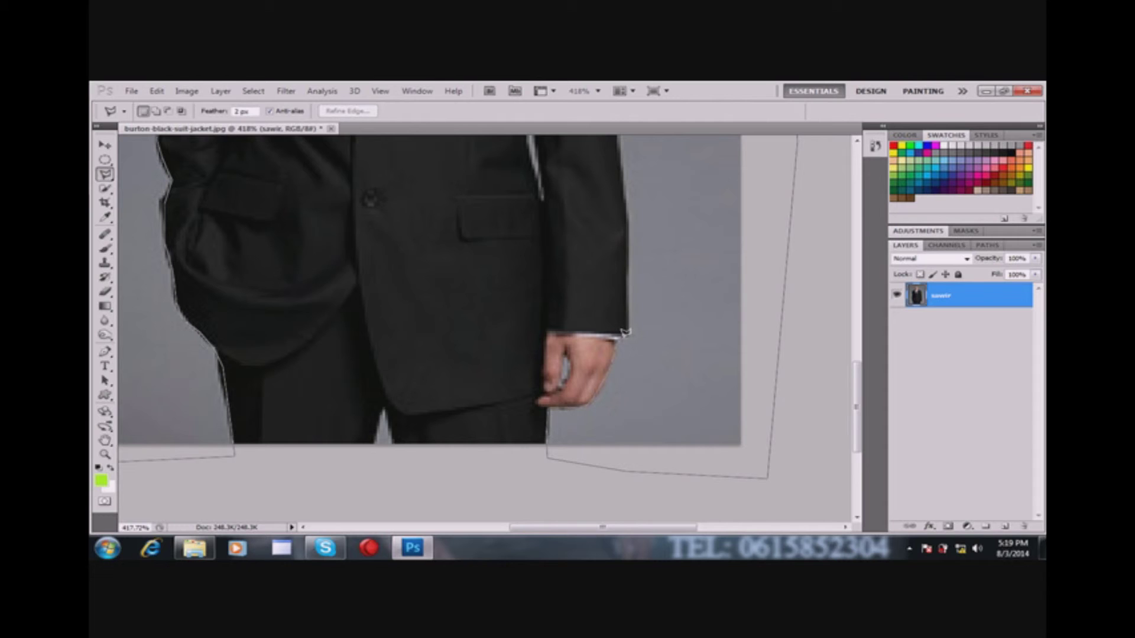
pyautogui.click(629, 333)
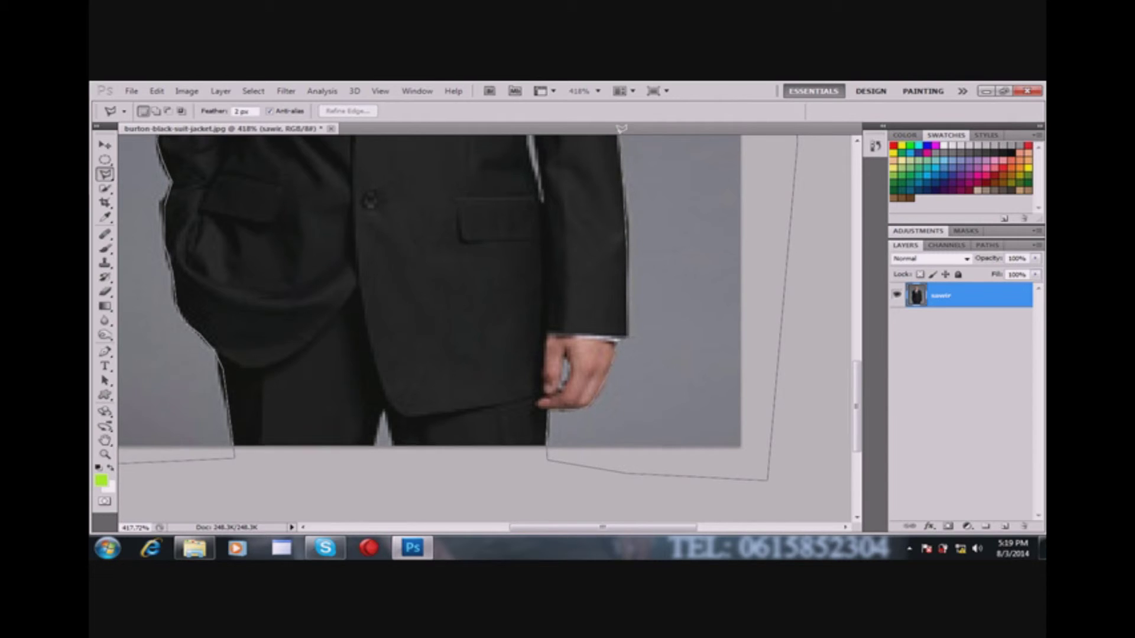
pyautogui.scroll(2, 621, 148)
# Extend the lasso outline up the right sleeve and shoulder toward the neck, panning to the head
pyautogui.scroll(5, 617, 134)
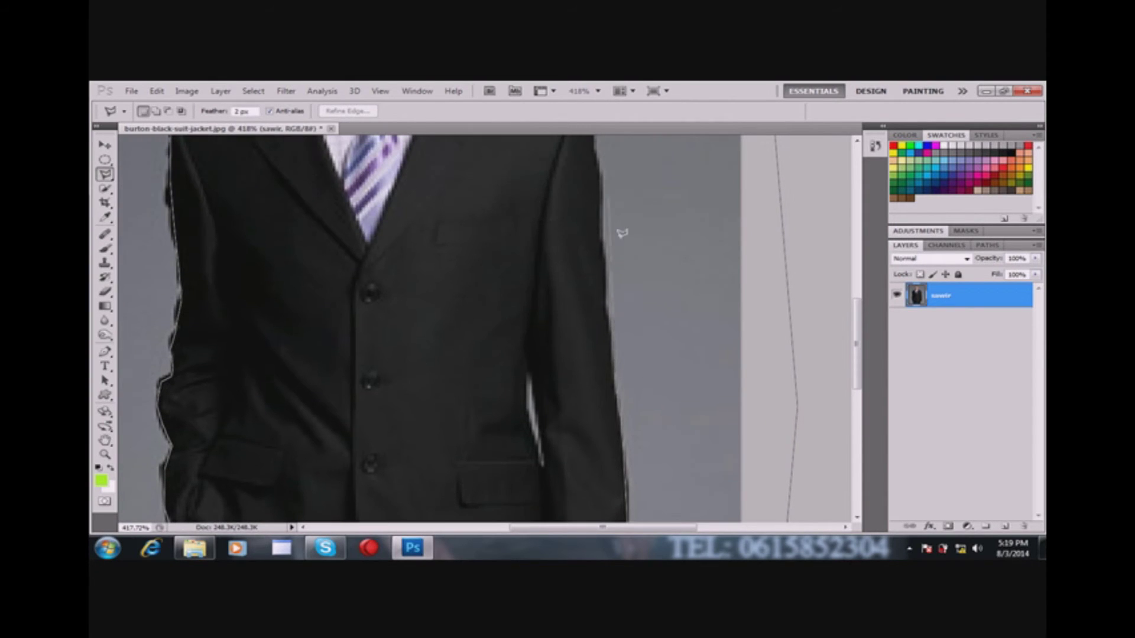
pyautogui.click(613, 280)
pyautogui.scroll(3, 593, 136)
pyautogui.scroll(1, 593, 136)
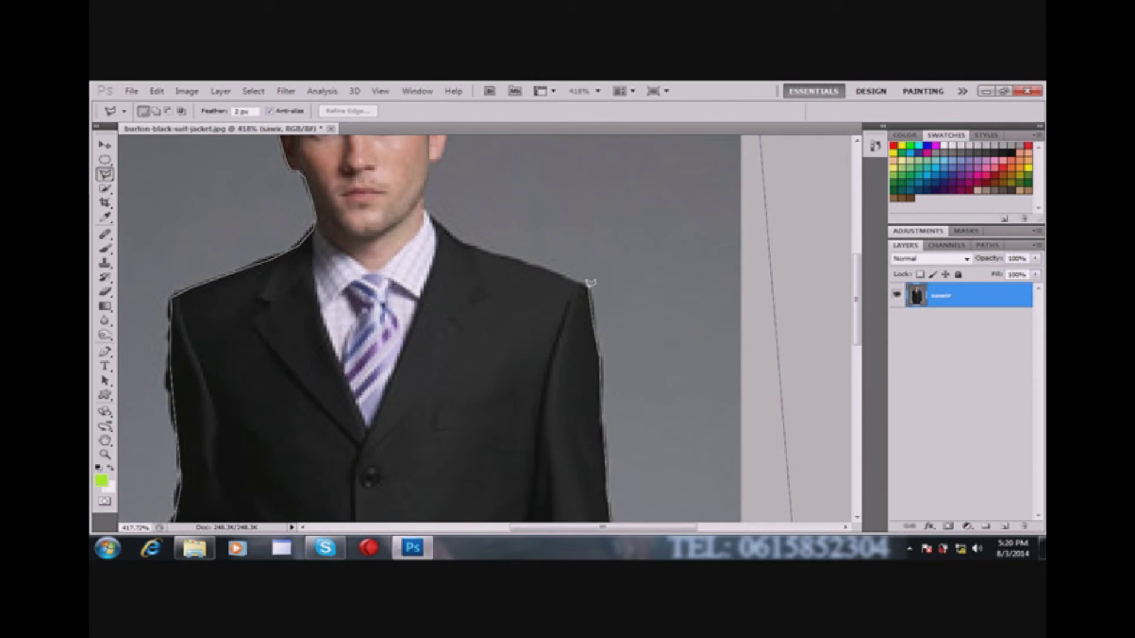
pyautogui.click(584, 278)
pyautogui.click(453, 230)
pyautogui.moveTo(426, 184); pyautogui.dragTo(433, 368)
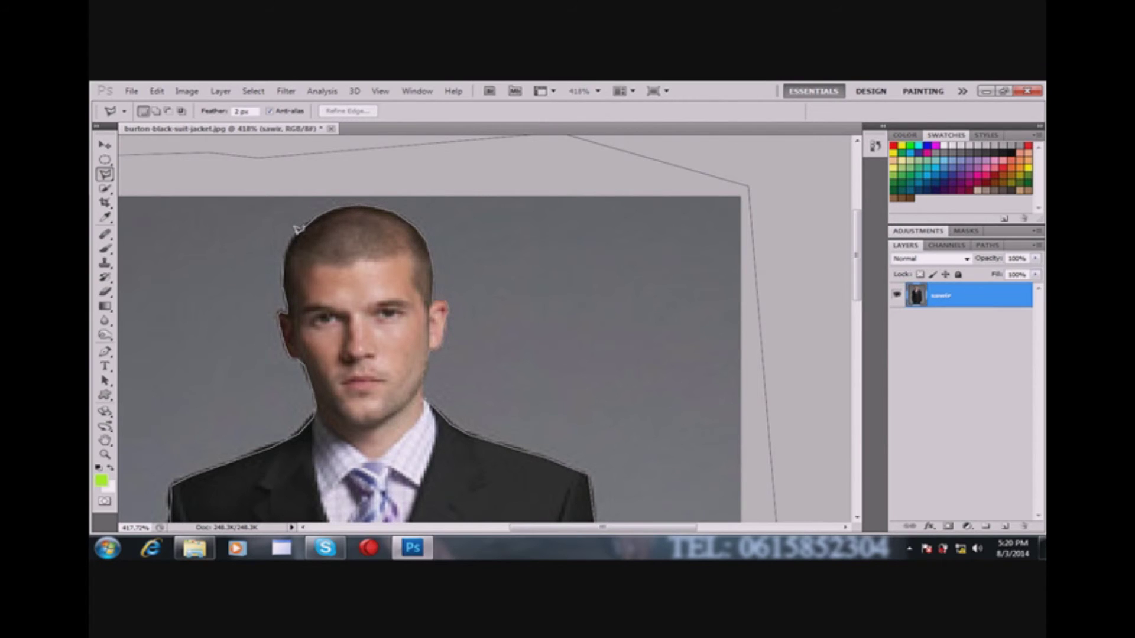
# Close the outline into a selection, delete the grey background, and deselect
pyautogui.doubleClick(288, 254)
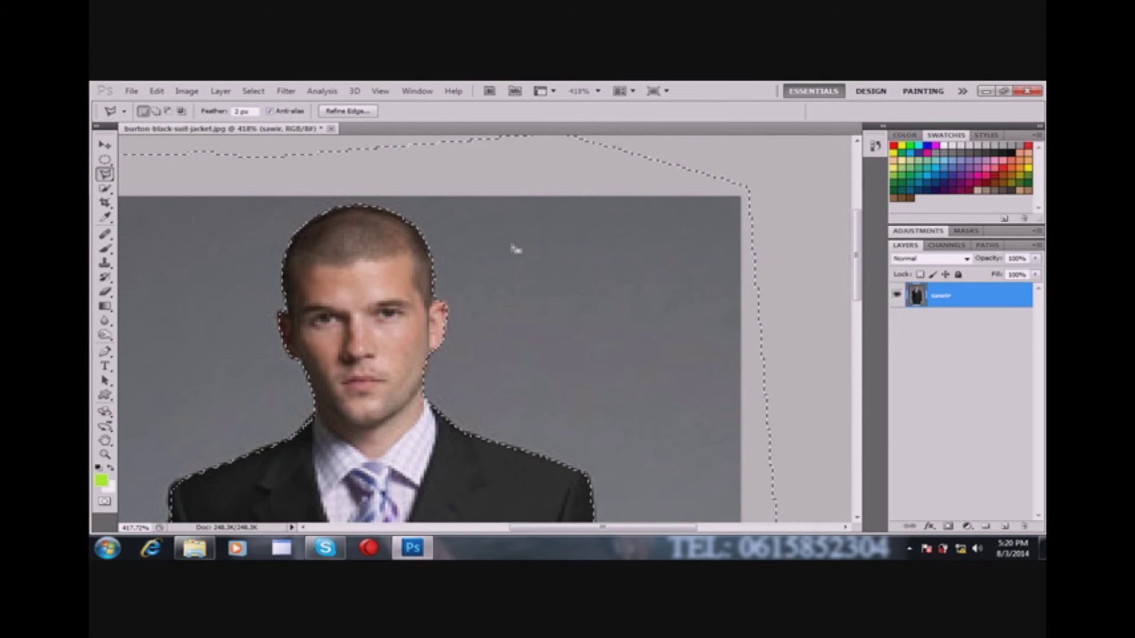
pyautogui.scroll(-2, 517, 245)
pyautogui.scroll(-2, 517, 245)
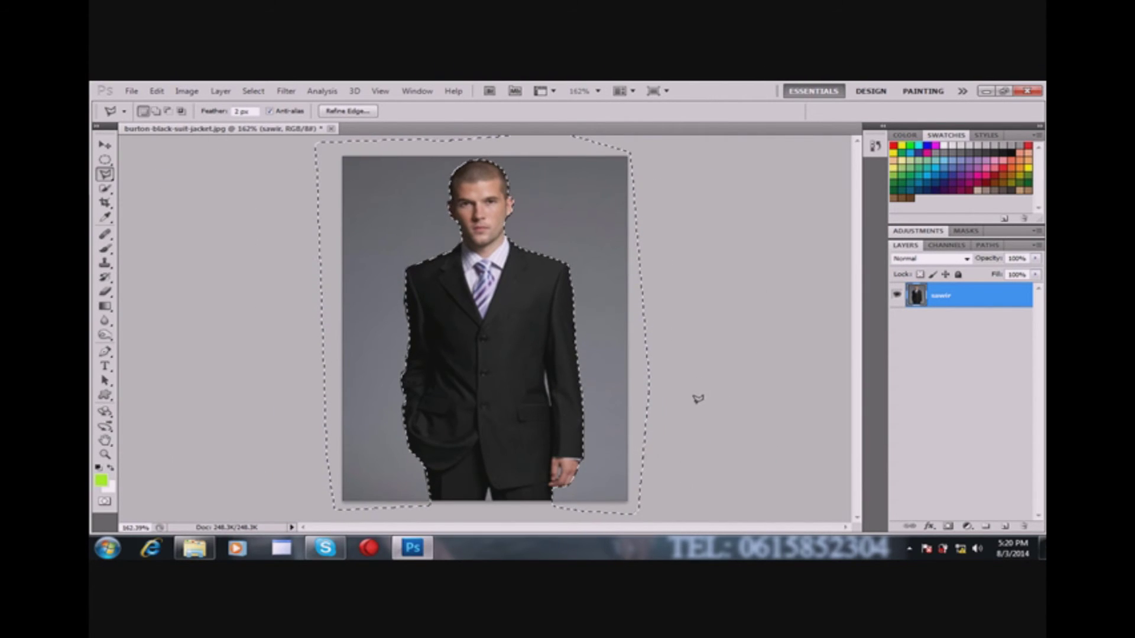
pyautogui.press('Delete')
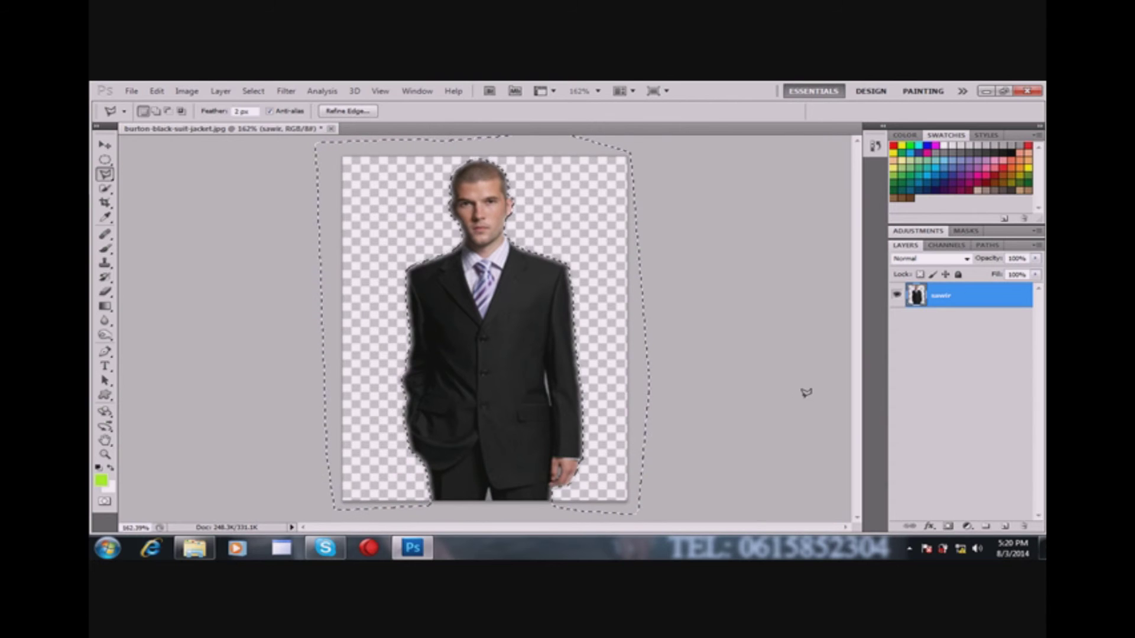
pyautogui.hotkey('ctrl', 'd')
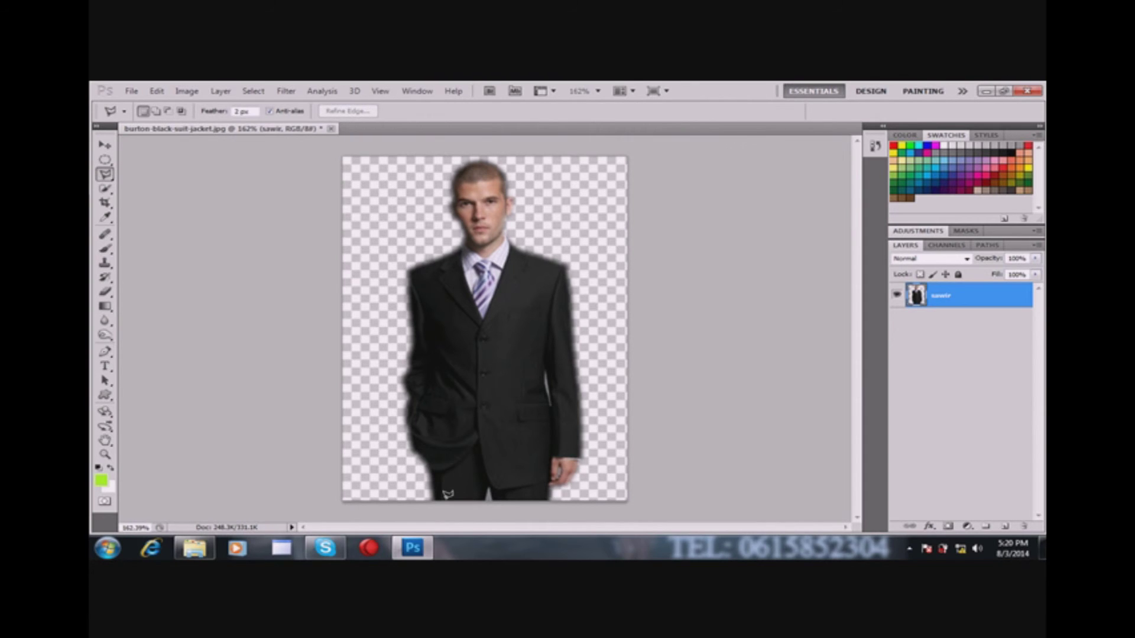
# Lasso the leftover grey patch between the legs, delete it, and deselect
pyautogui.scroll(3, 504, 501)
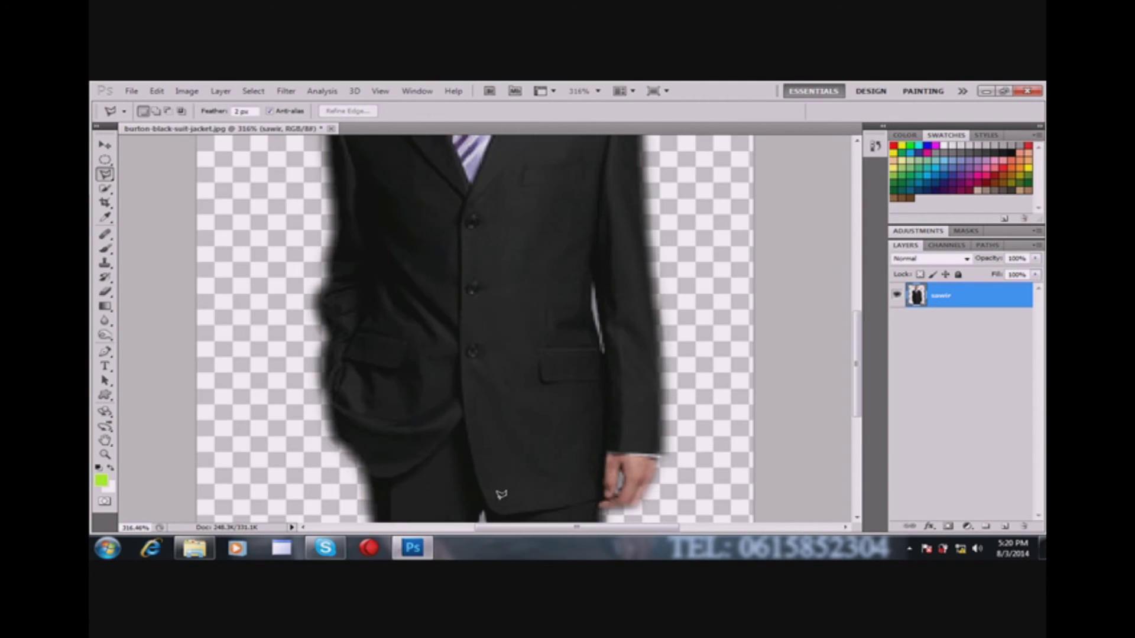
pyautogui.moveTo(856, 364); pyautogui.dragTo(856, 440)
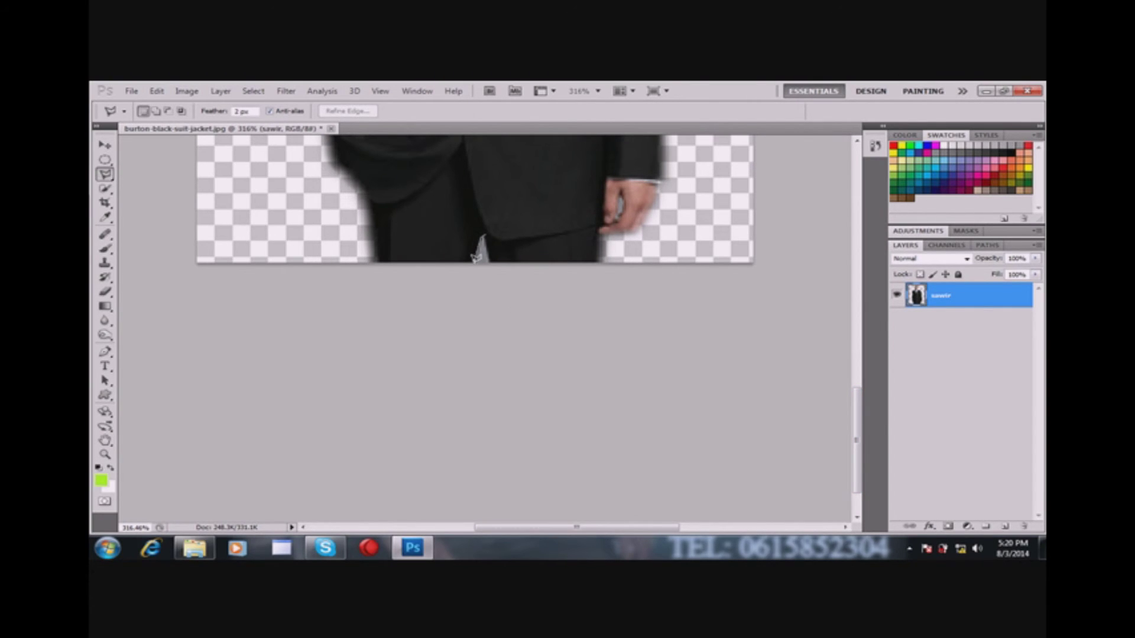
pyautogui.click(482, 237)
pyautogui.press('Delete')
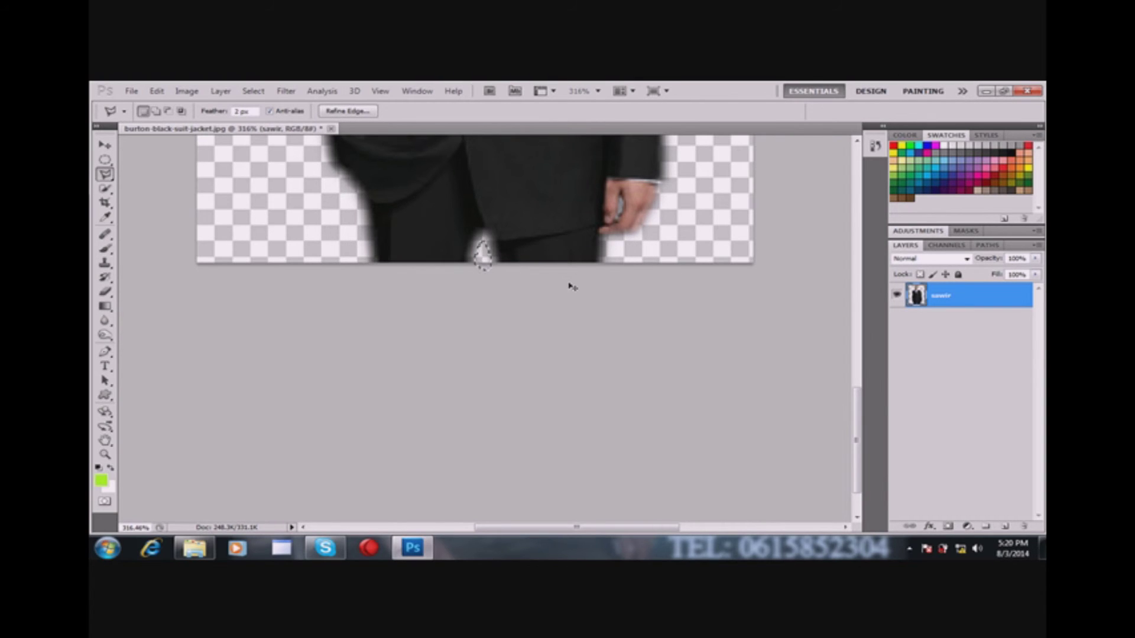
pyautogui.hotkey('ctrl', 'd')
pyautogui.scroll(-2, 582, 305)
pyautogui.scroll(-1, 631, 290)
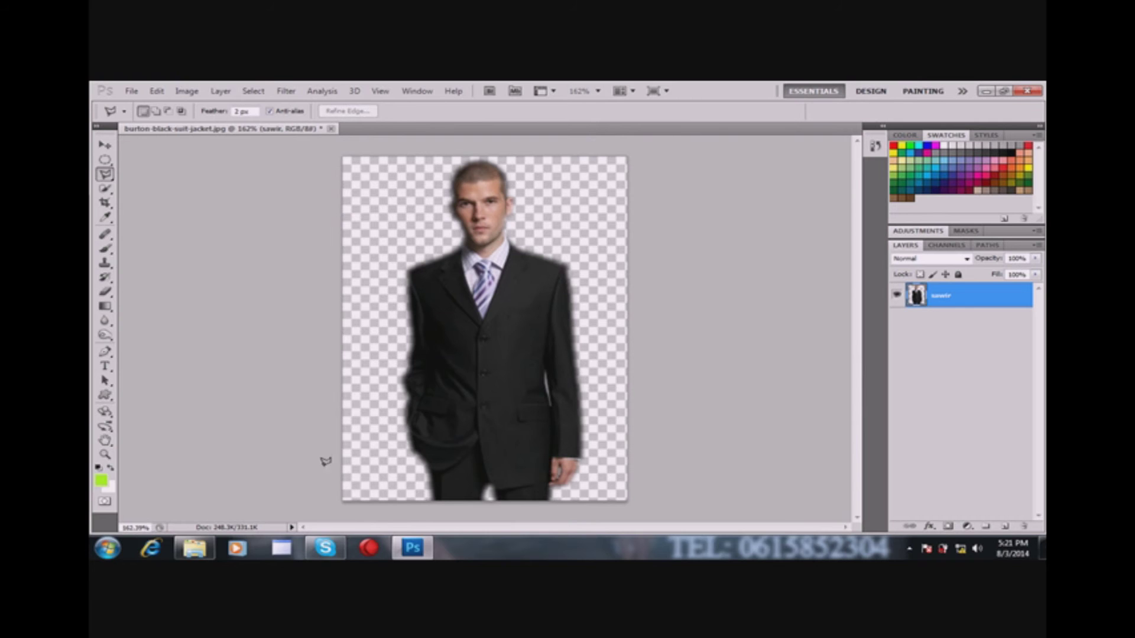
# Browse to drive D, then 'from xasan', then the Best background folder in Explorer
pyautogui.click(194, 548)
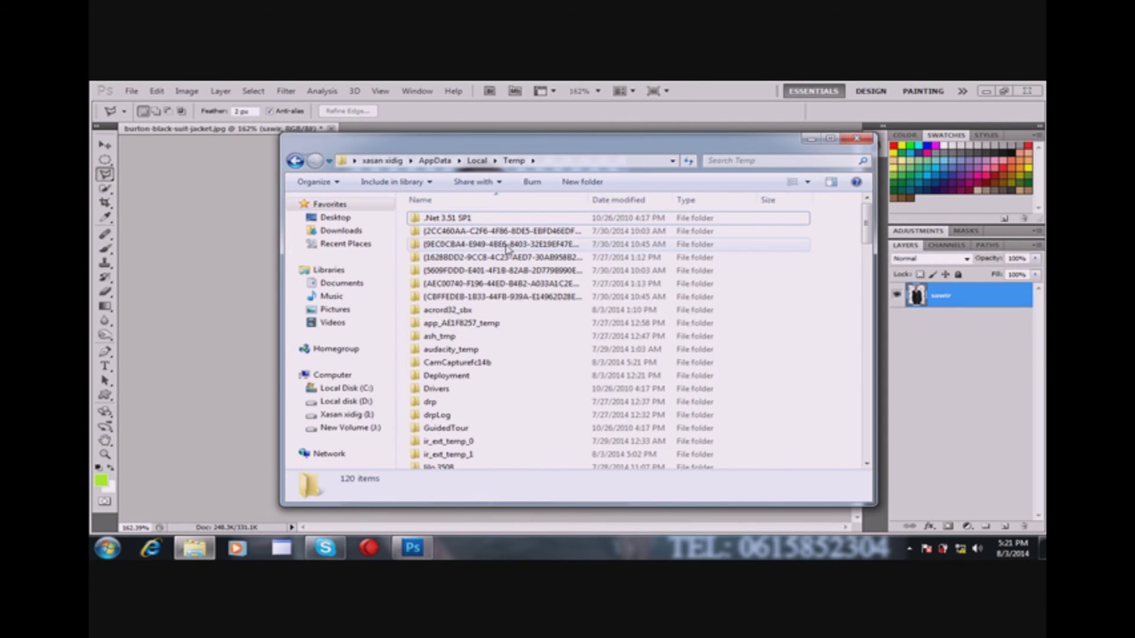
pyautogui.click(346, 401)
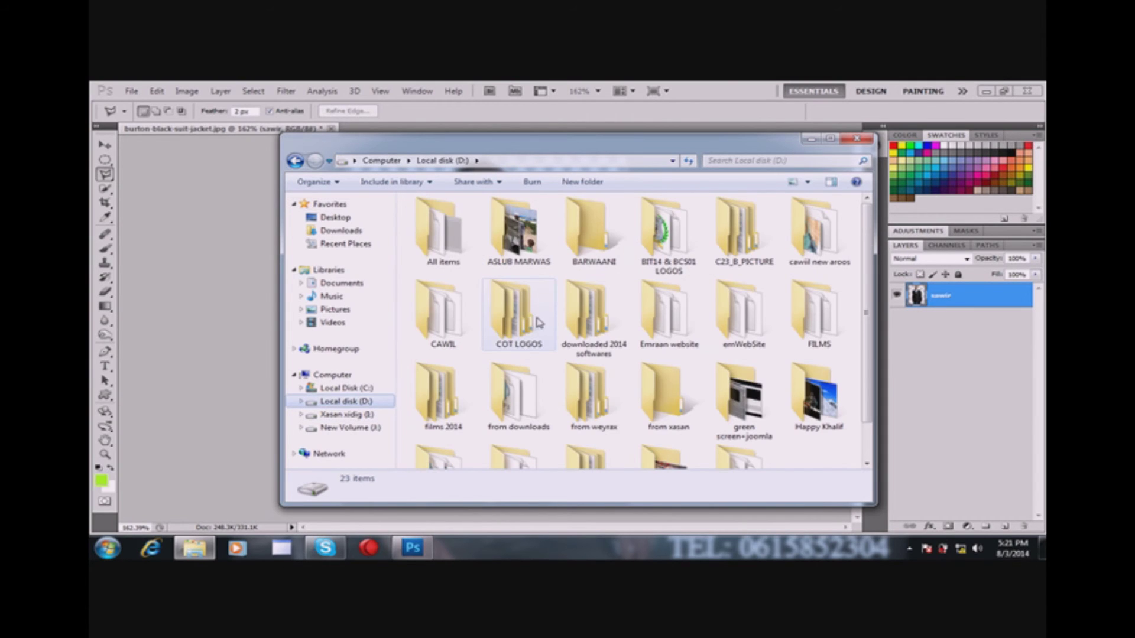
pyautogui.doubleClick(646, 432)
pyautogui.click(819, 232)
pyautogui.doubleClick(518, 313)
pyautogui.doubleClick(603, 240)
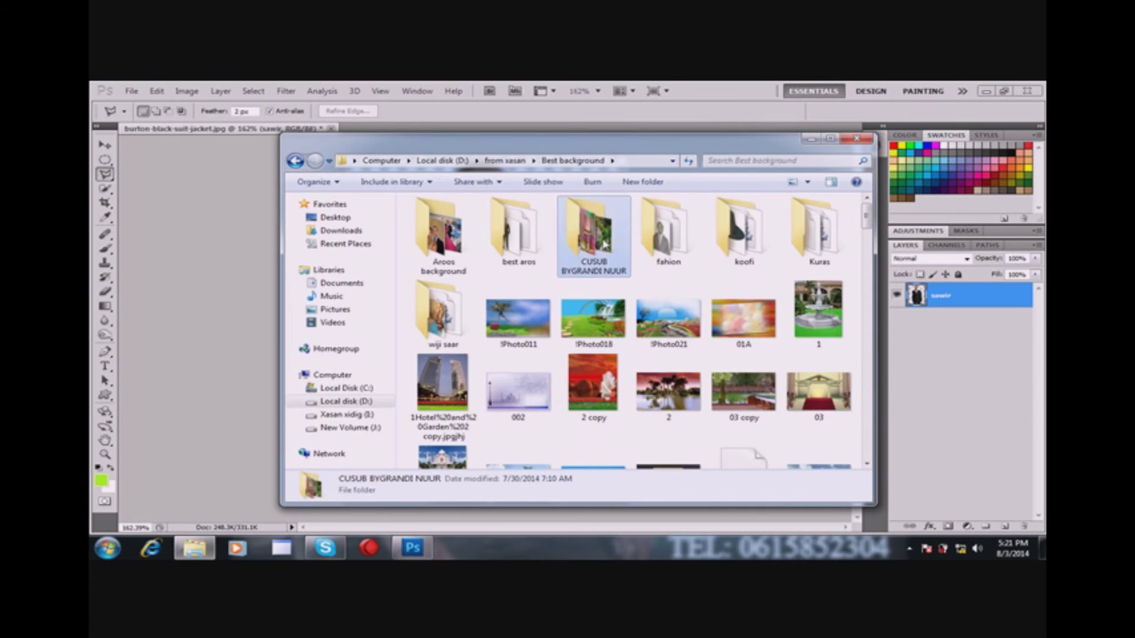
# Drag the red textured image 01 (15) into the document and stretch it to fill the canvas
pyautogui.moveTo(442, 310)
pyautogui.mouseDown()
pyautogui.moveTo(432, 525)
pyautogui.moveTo(457, 325)
pyautogui.mouseUp()
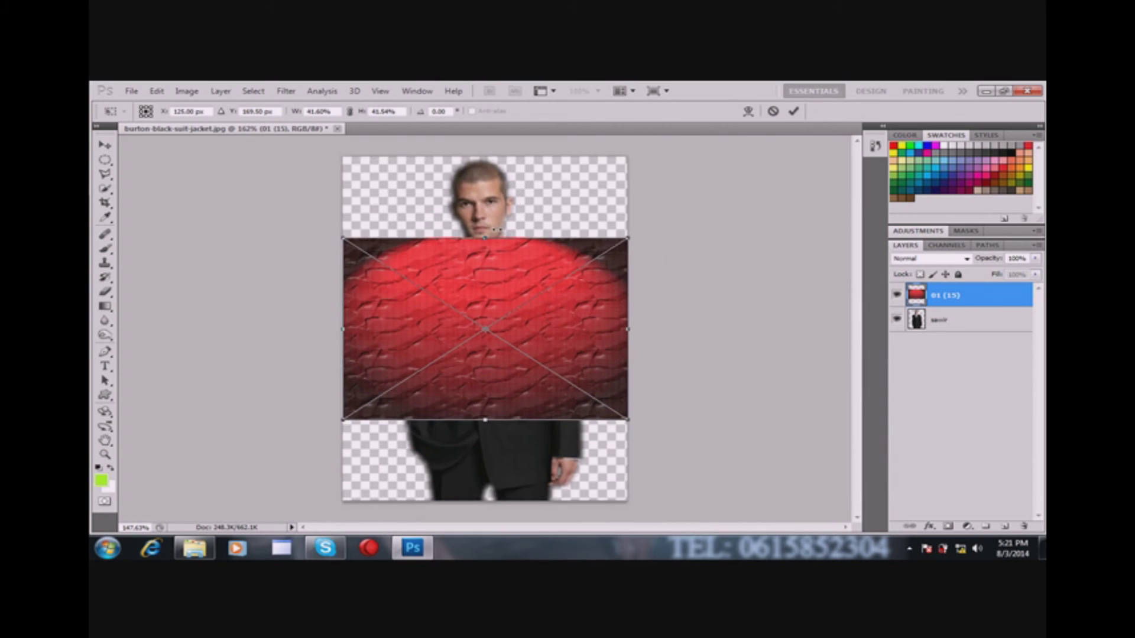
pyautogui.scroll(-1, 497, 227)
pyautogui.moveTo(485, 246); pyautogui.dragTo(484, 172)
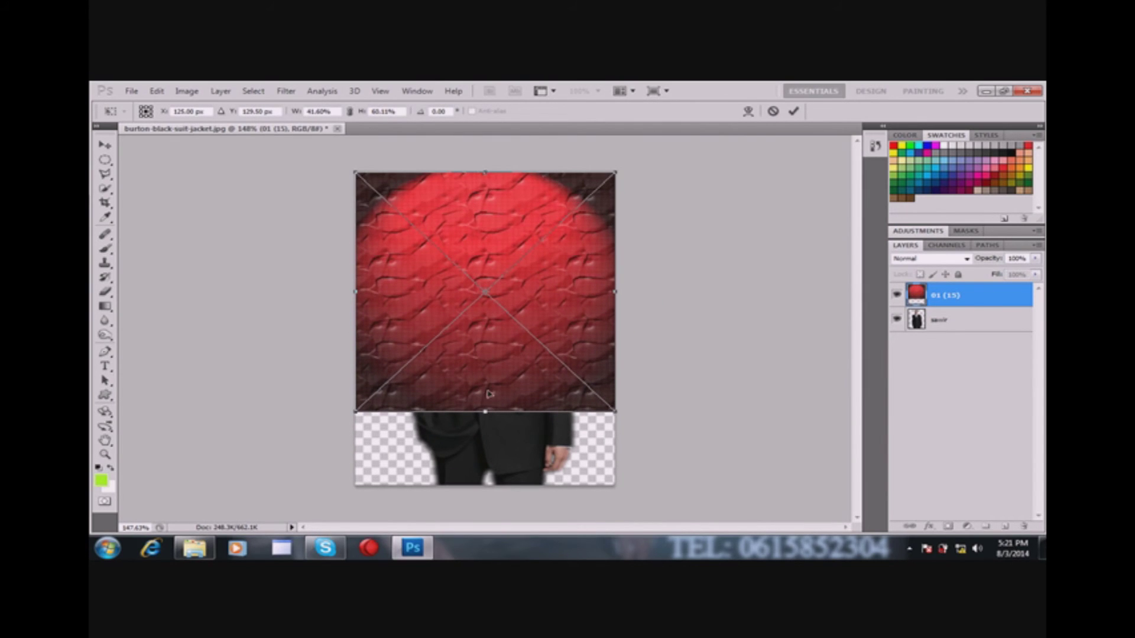
pyautogui.moveTo(485, 411); pyautogui.dragTo(486, 485)
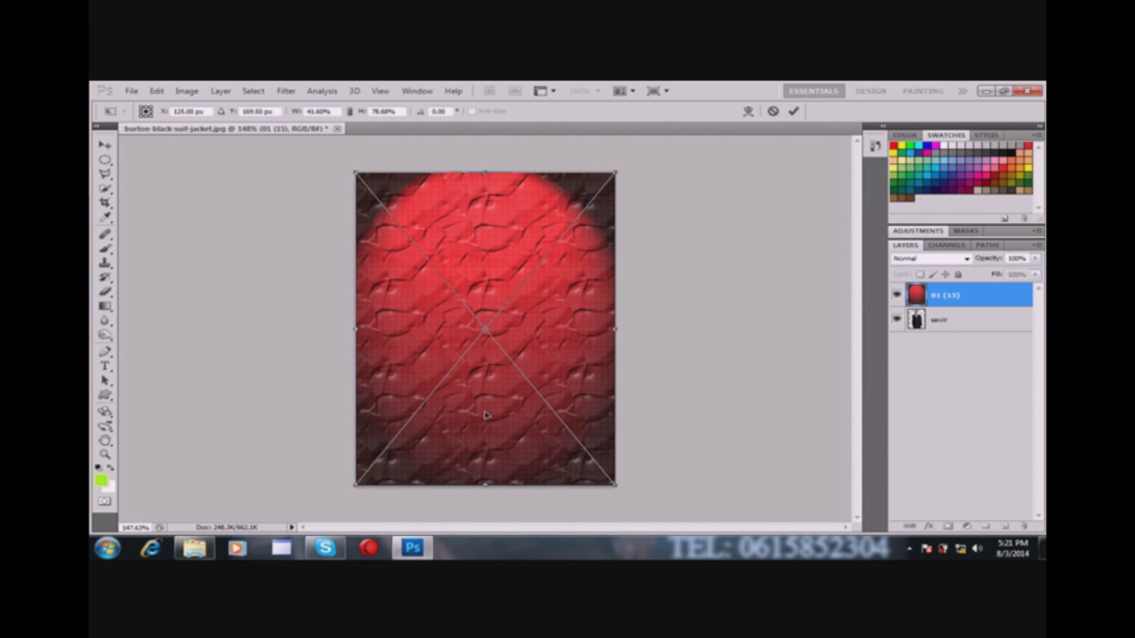
pyautogui.press('Return')
# Move the red background layer beneath the man and make the man's layer active
pyautogui.press('l')
pyautogui.moveTo(957, 299); pyautogui.dragTo(958, 335)
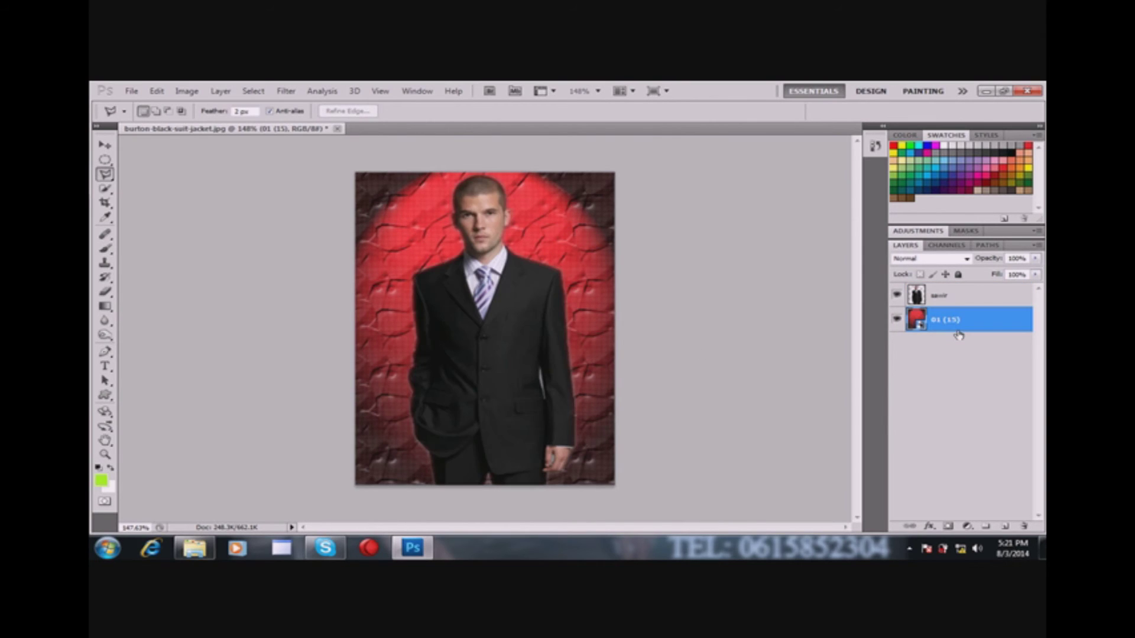
pyautogui.click(105, 145)
pyautogui.click(503, 307)
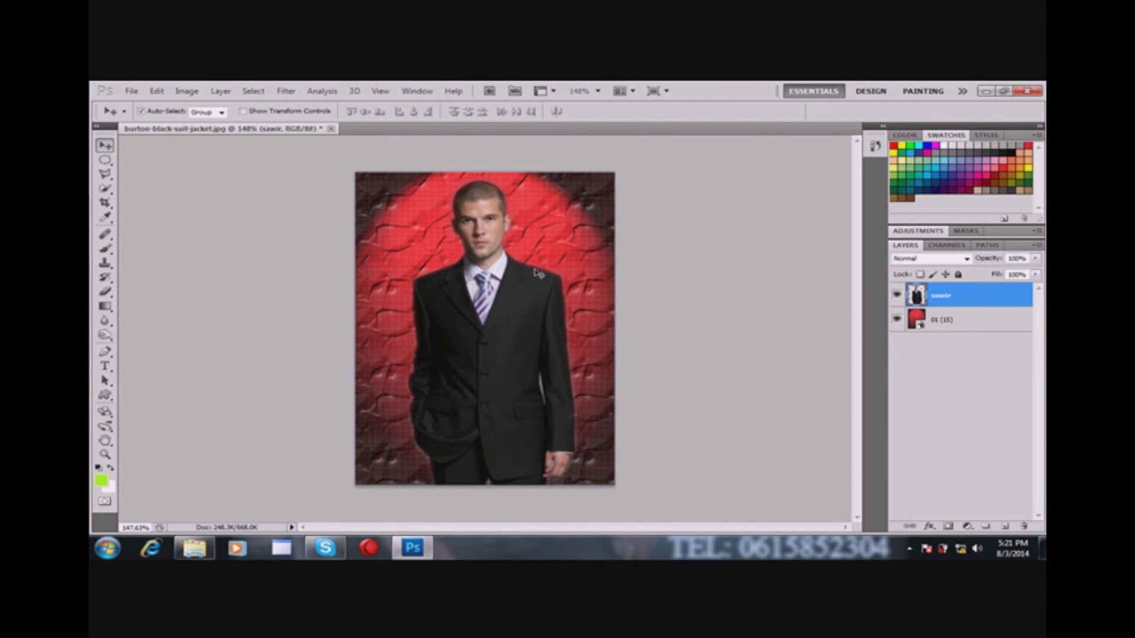
# Clear the gray gap beside the right sleeve with a Polygonal Lasso outline, then deselect
pyautogui.scroll(3, 550, 409)
pyautogui.scroll(2, 550, 409)
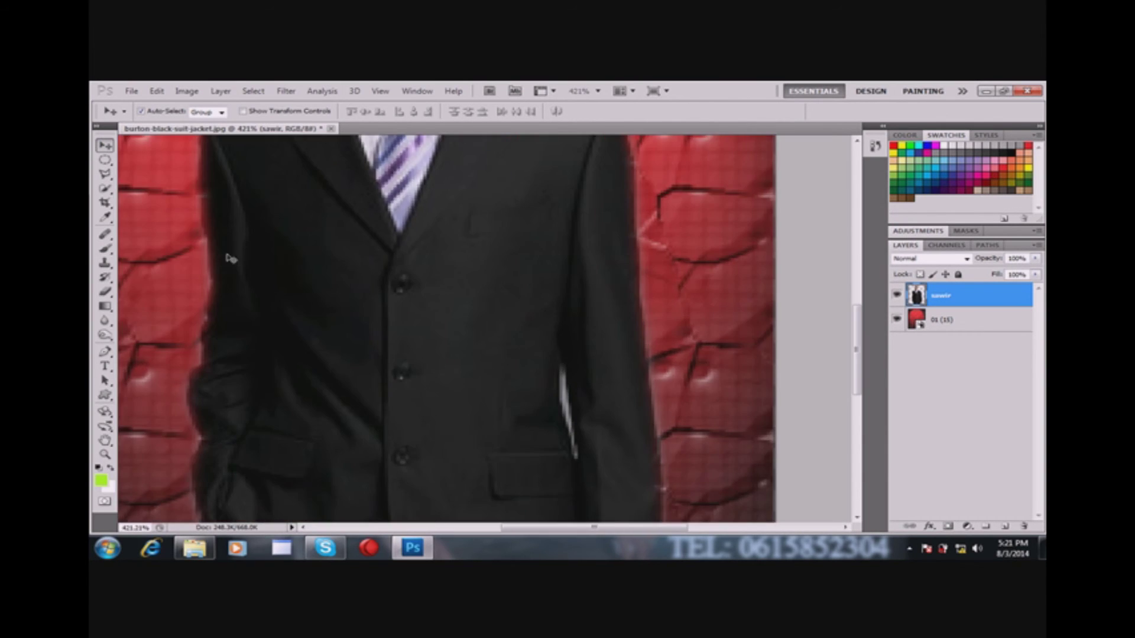
pyautogui.click(105, 174)
pyautogui.click(566, 367)
pyautogui.click(575, 455)
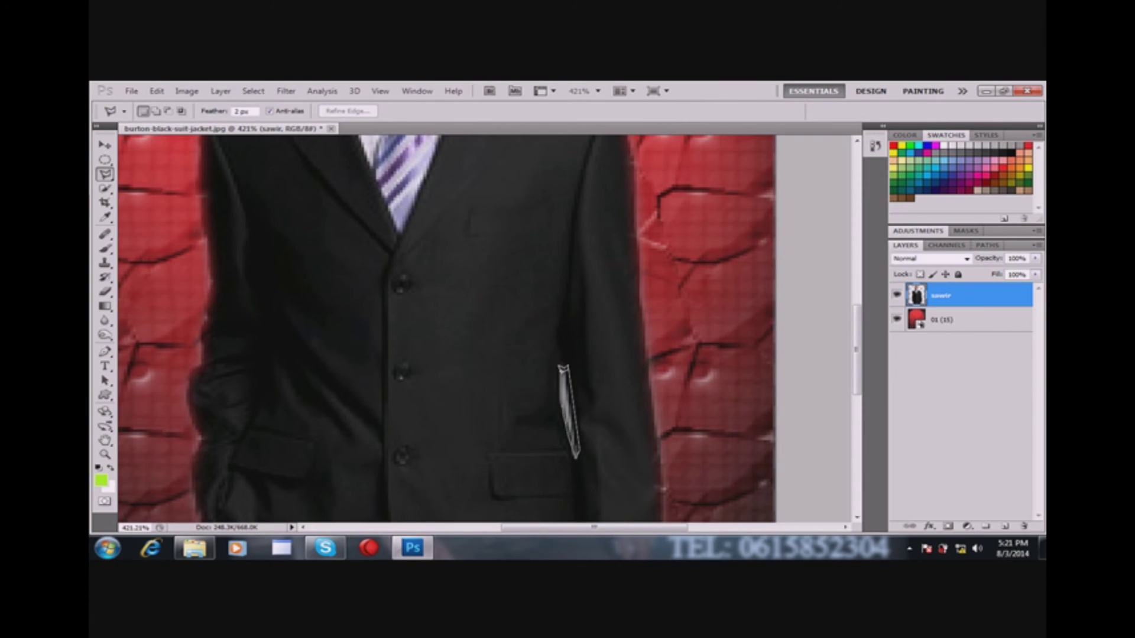
pyautogui.click(566, 356)
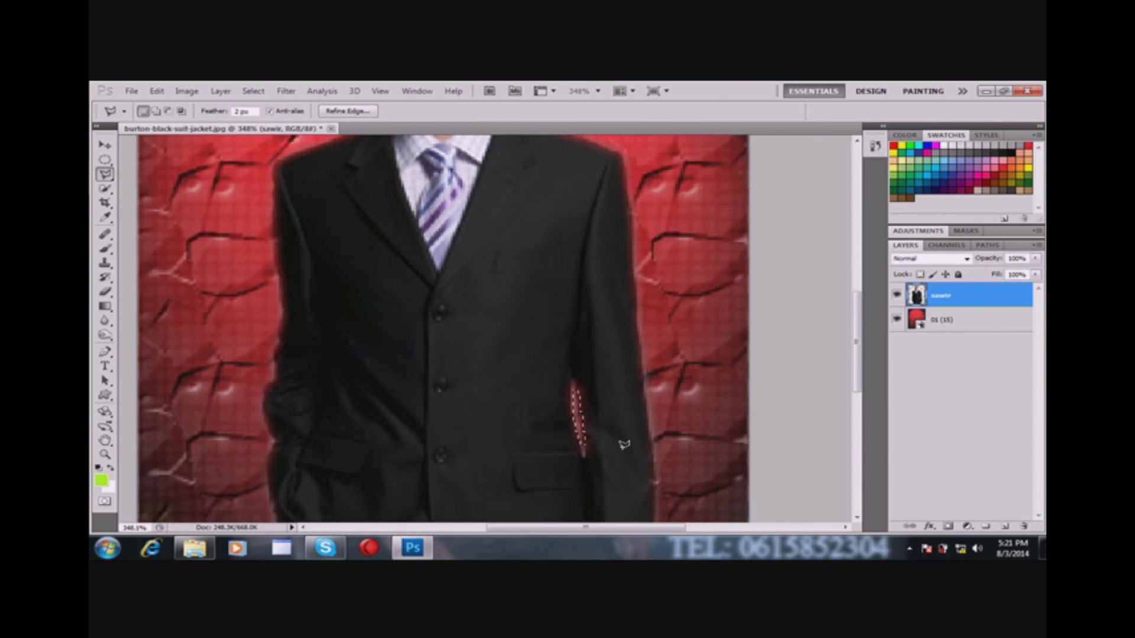
pyautogui.scroll(-1, 621, 444)
pyautogui.scroll(-3, 626, 480)
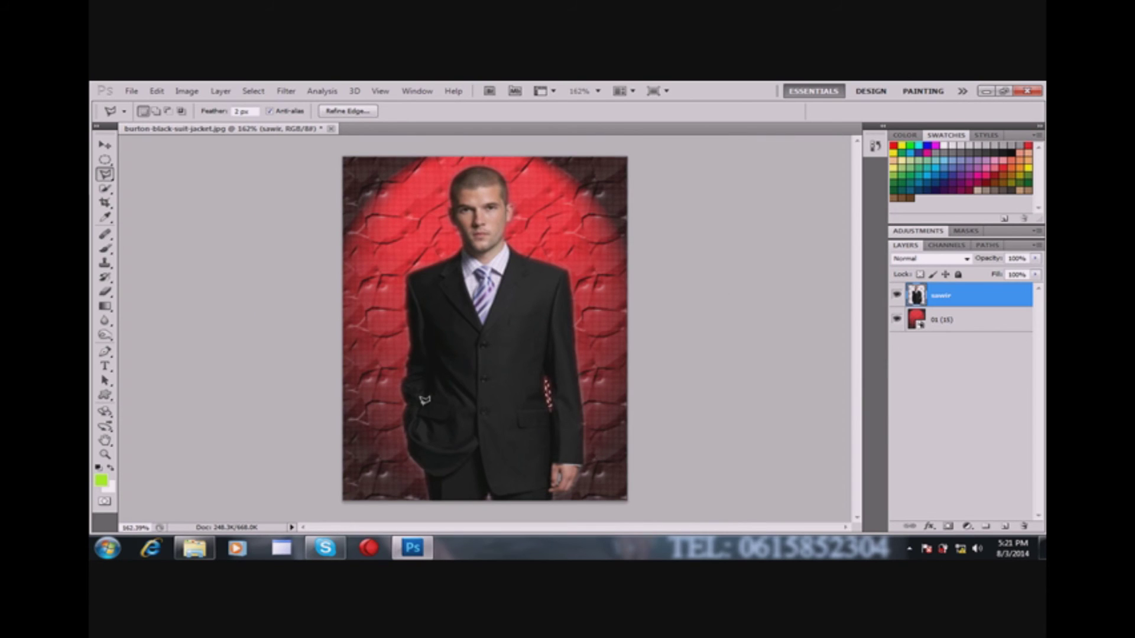
pyautogui.hotkey('ctrl', 'd')
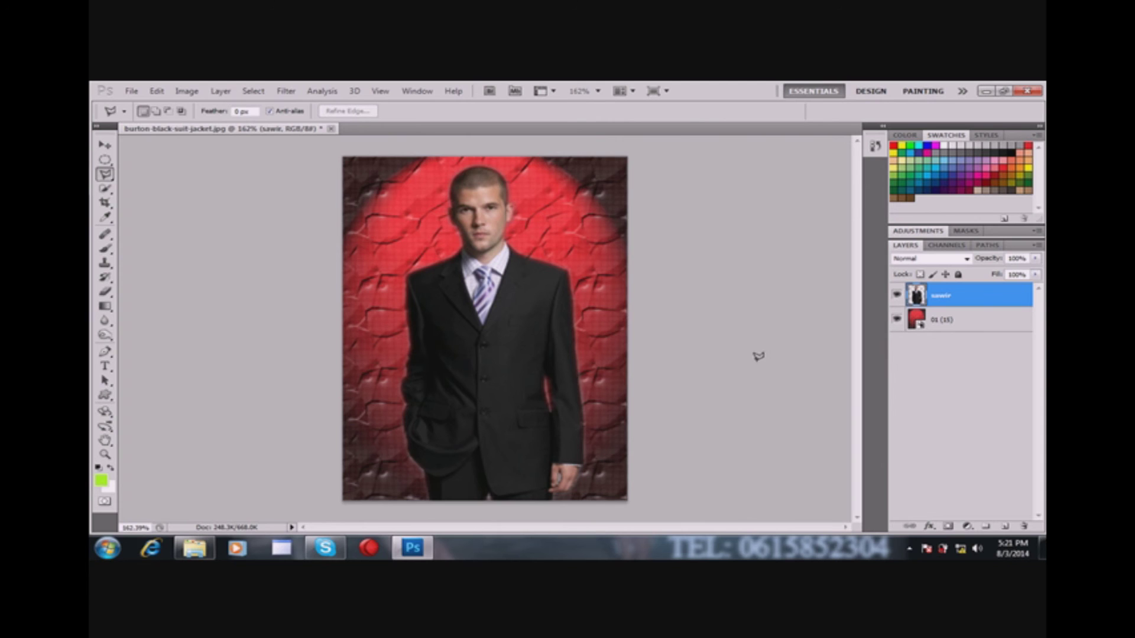
# Clear the small leftover gray gap near the hand and deselect it
pyautogui.scroll(5, 591, 467)
pyautogui.scroll(7, 591, 458)
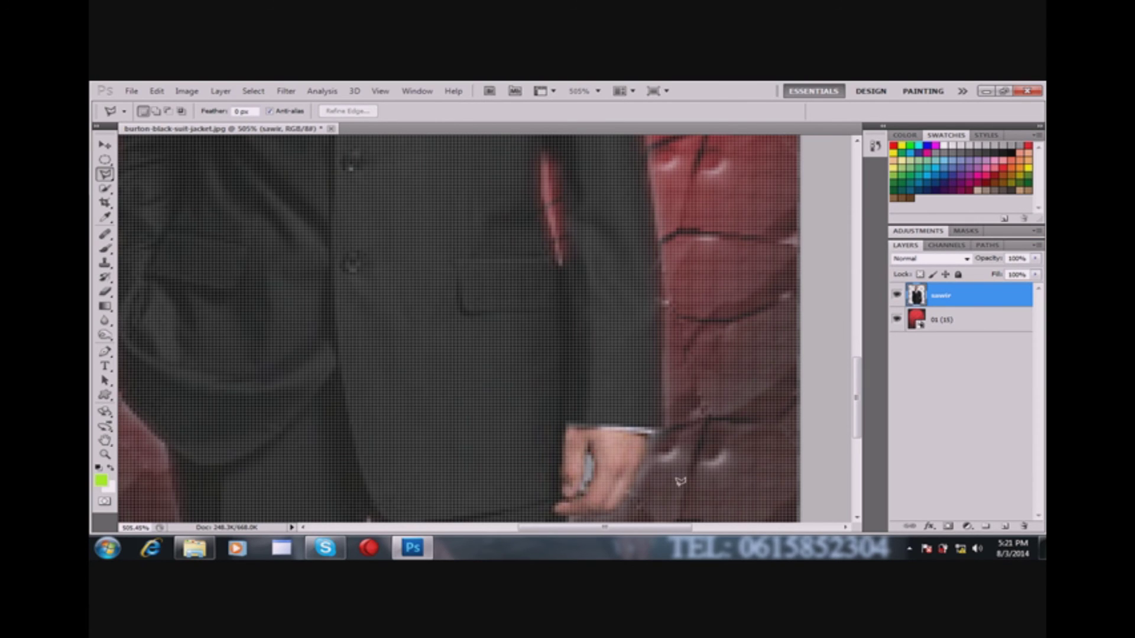
pyautogui.scroll(-5, 680, 490)
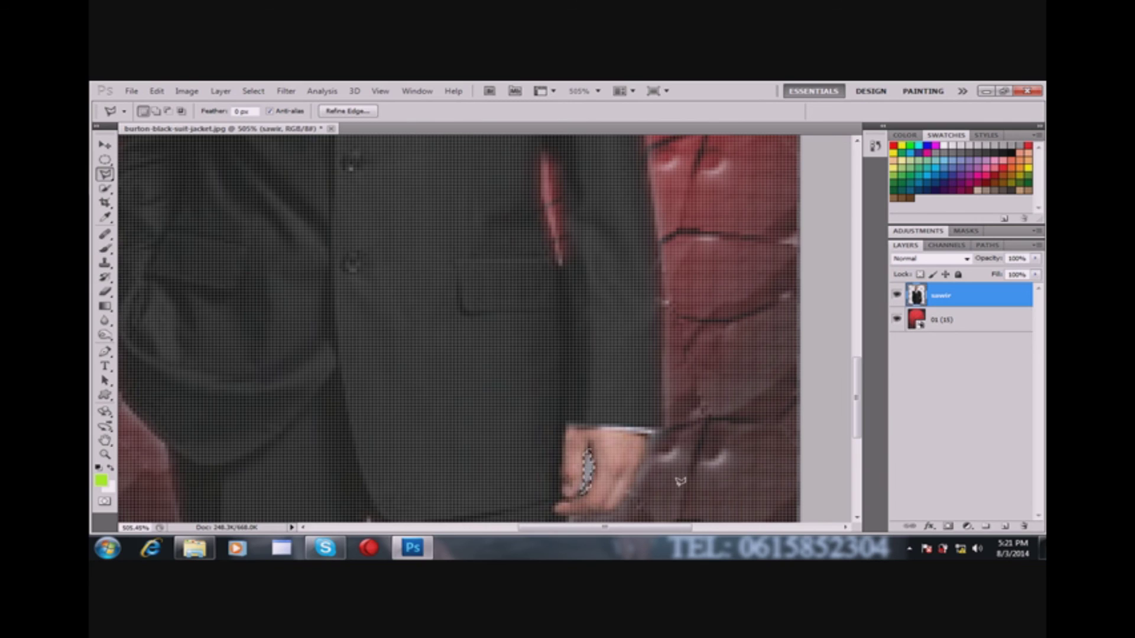
pyautogui.scroll(-3, 679, 445)
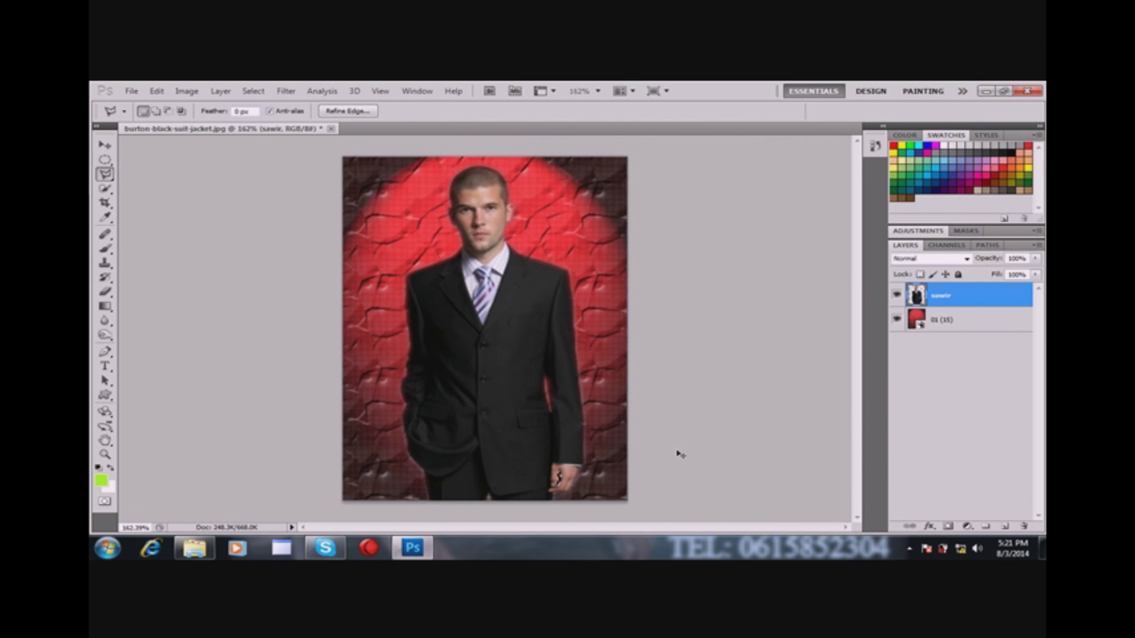
pyautogui.hotkey('ctrl', 'd')
pyautogui.scroll(-1, 584, 198)
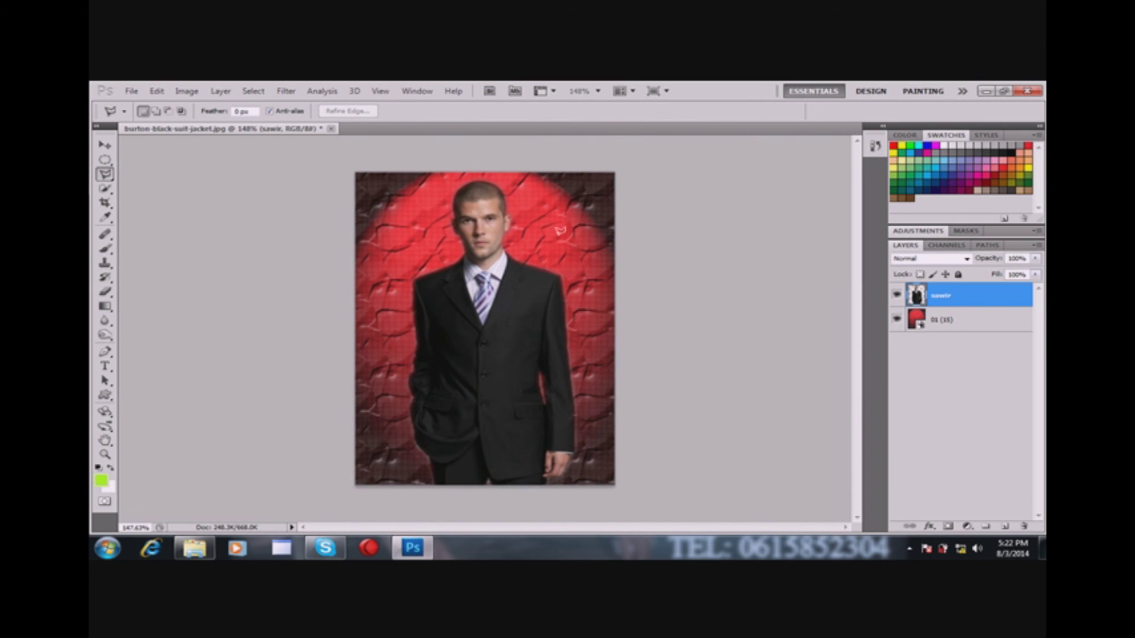